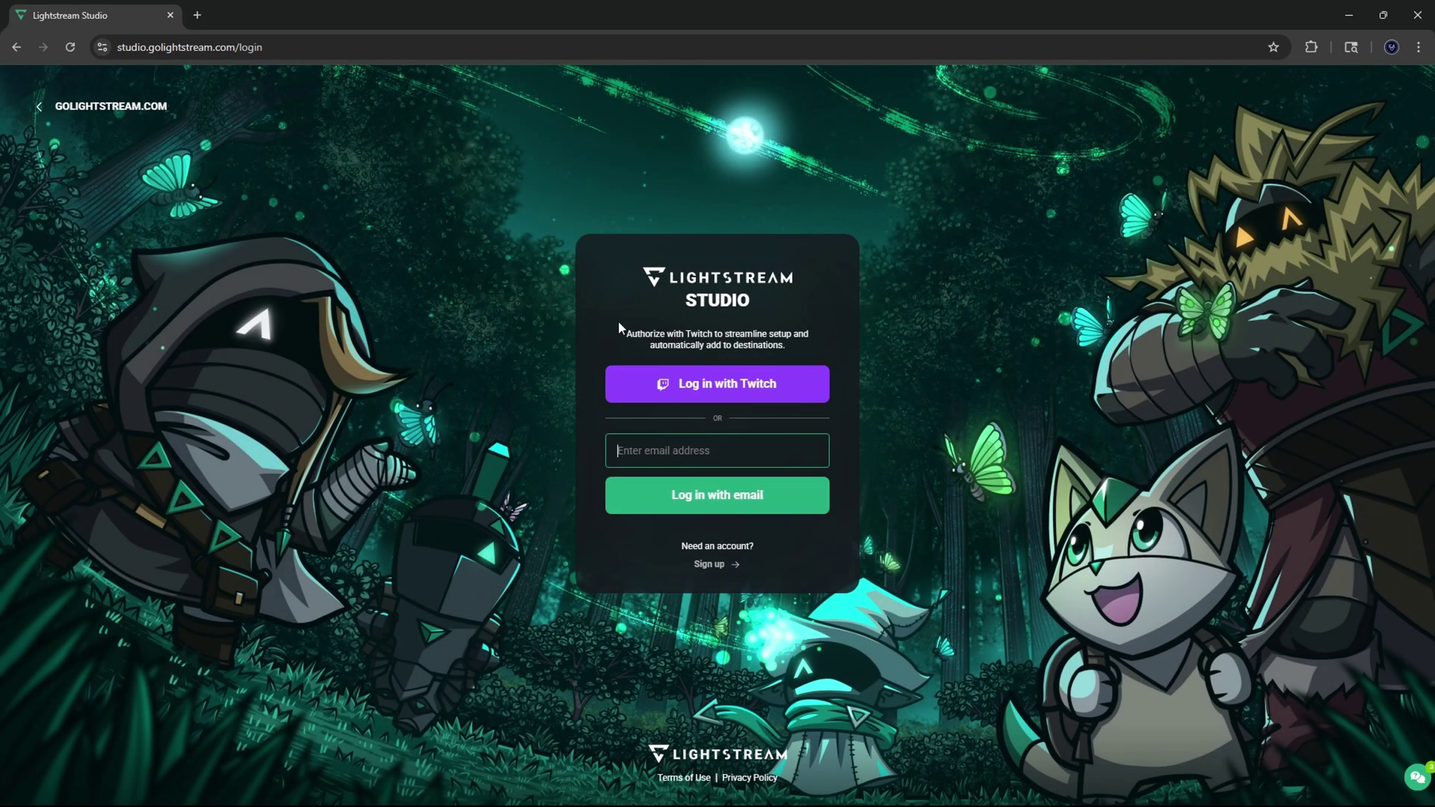
# Log in with Twitch and open the Design panel with logo, banner and background options
pyautogui.click(822, 394)
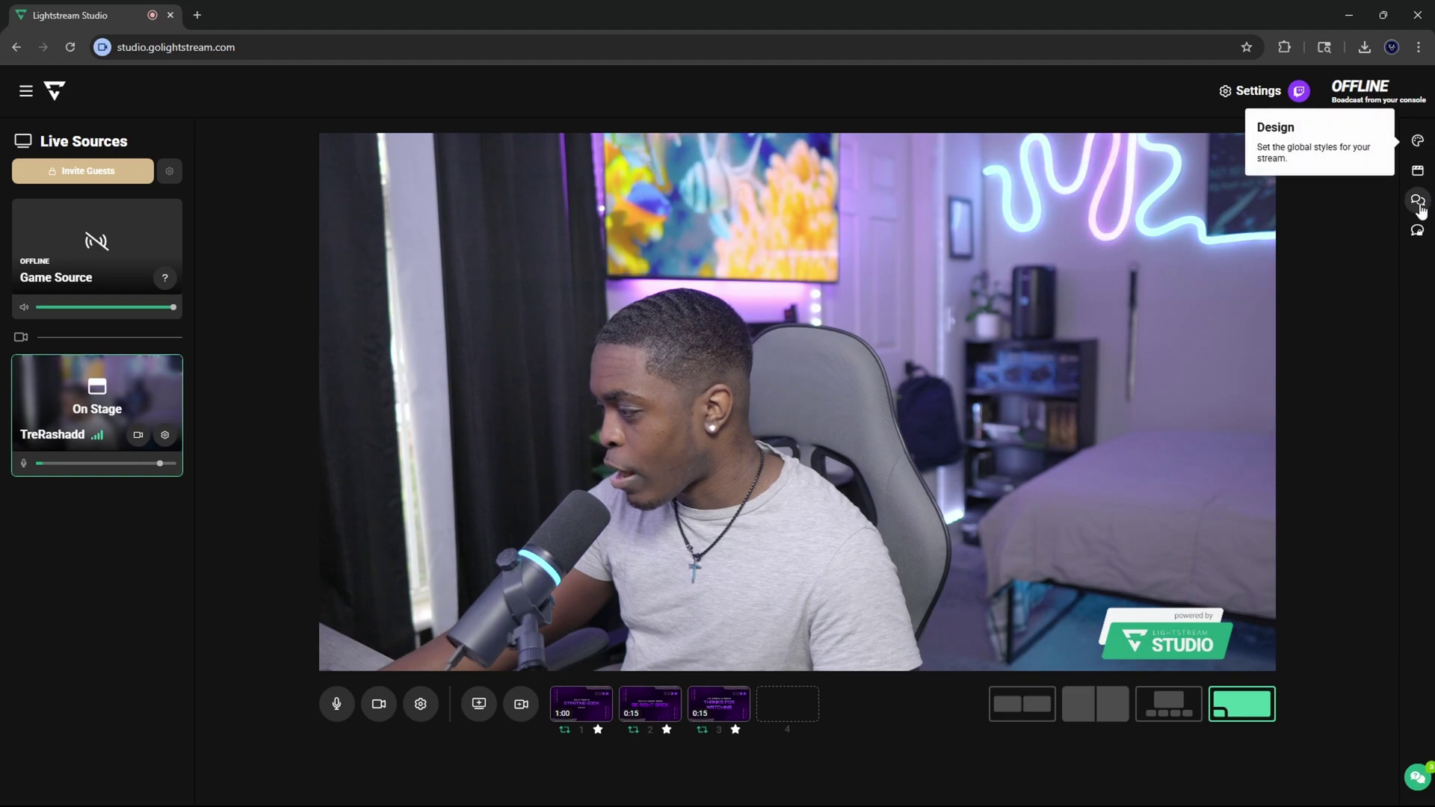
pyautogui.click(1418, 143)
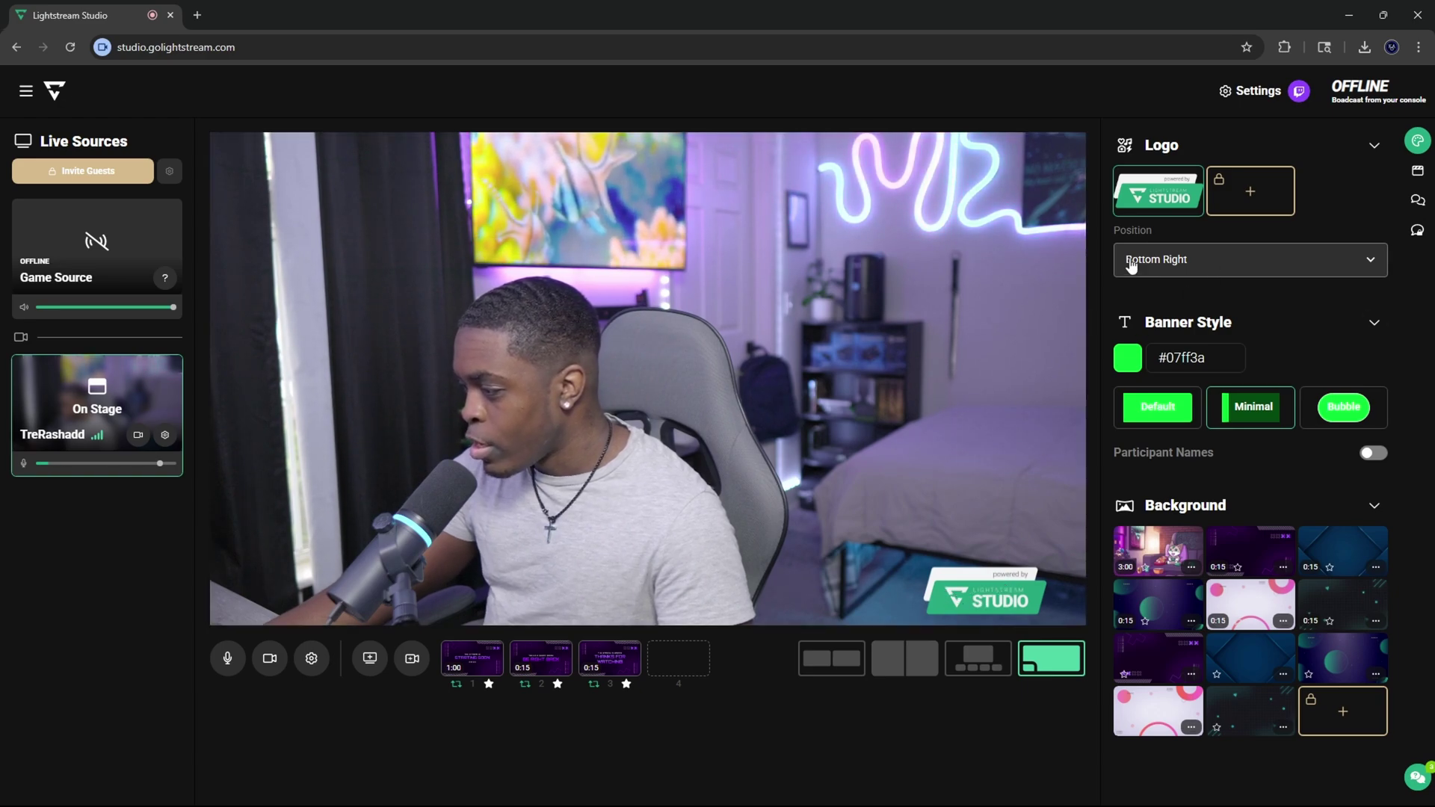
pyautogui.click(1262, 260)
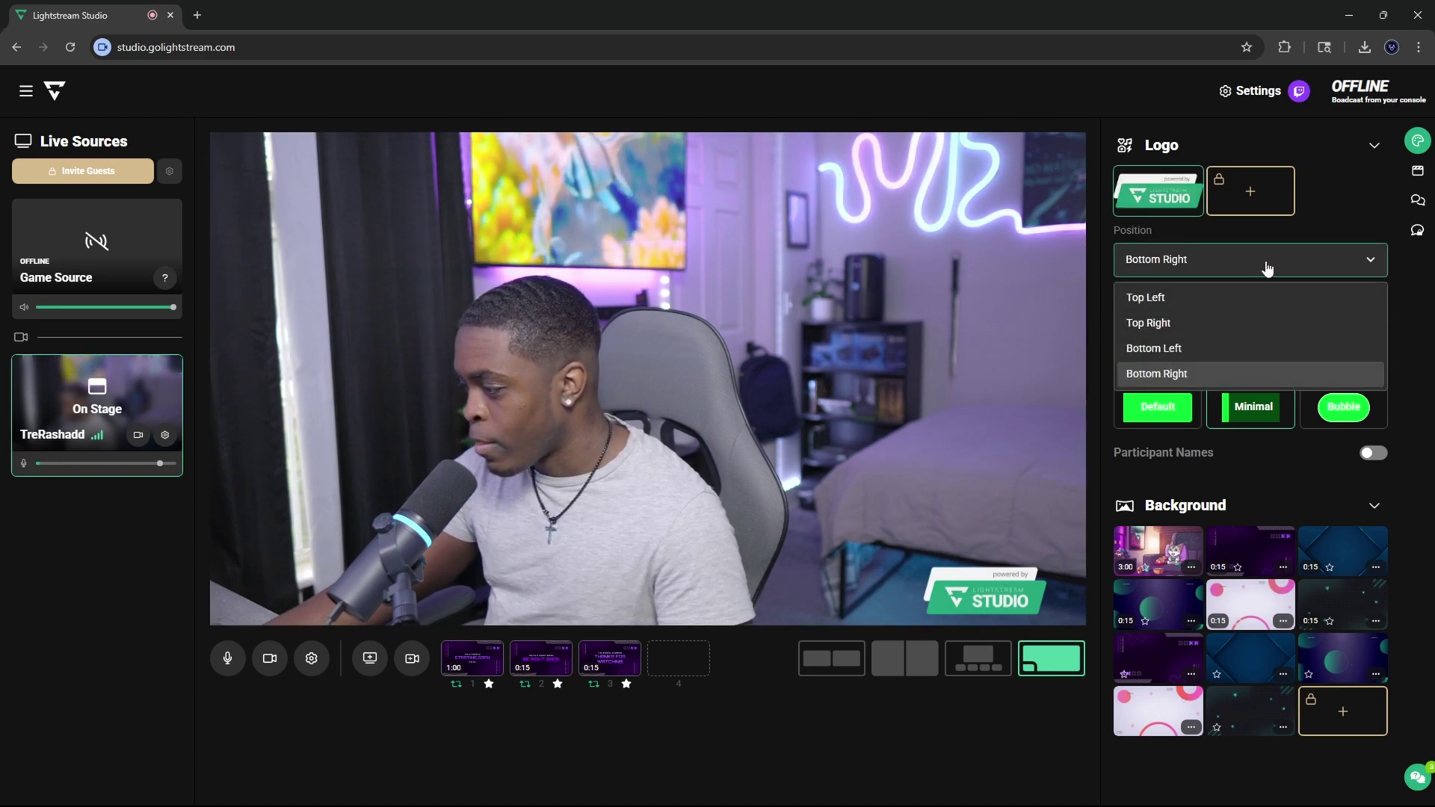
pyautogui.click(1255, 297)
pyautogui.click(1276, 275)
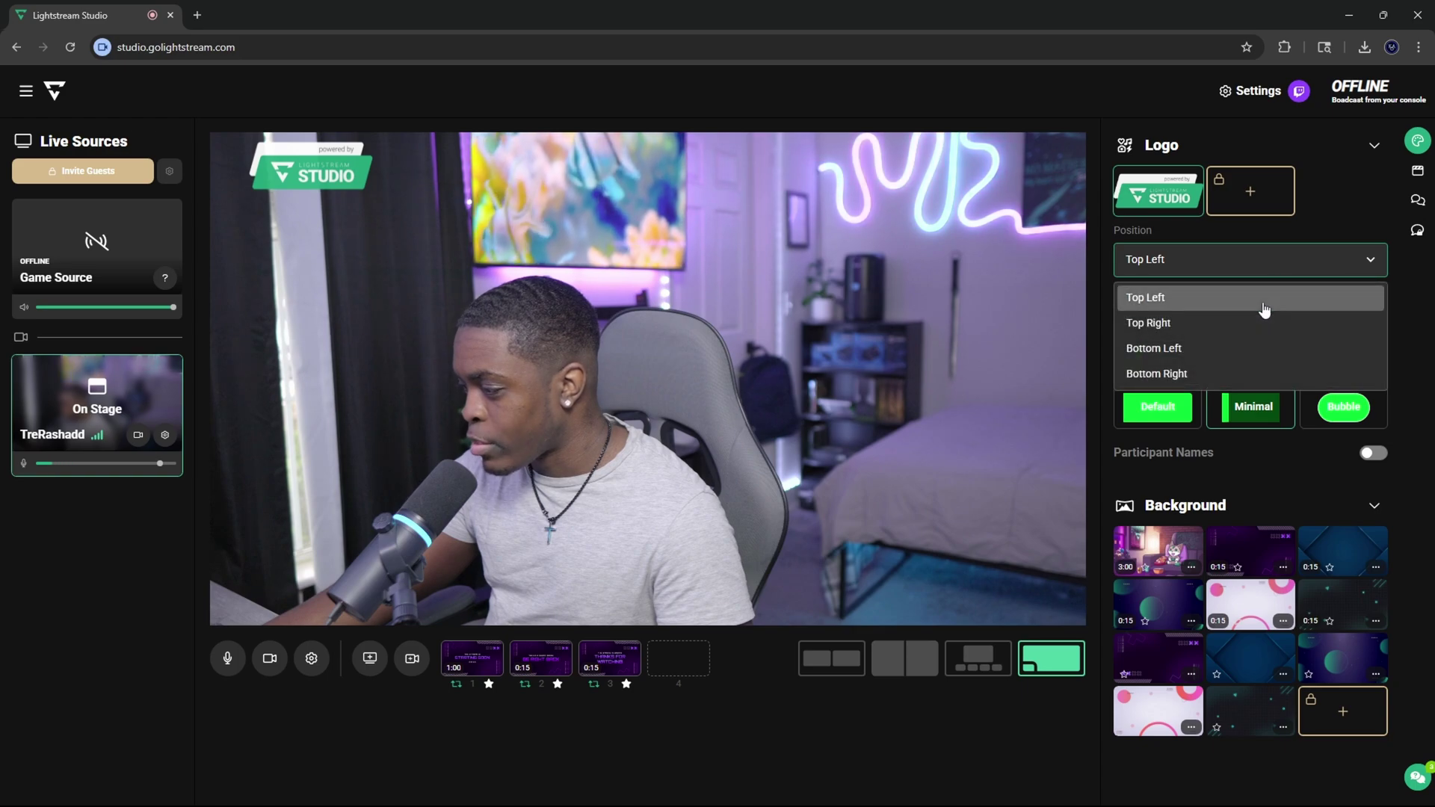
pyautogui.click(1270, 320)
pyautogui.click(1272, 285)
pyautogui.click(1263, 337)
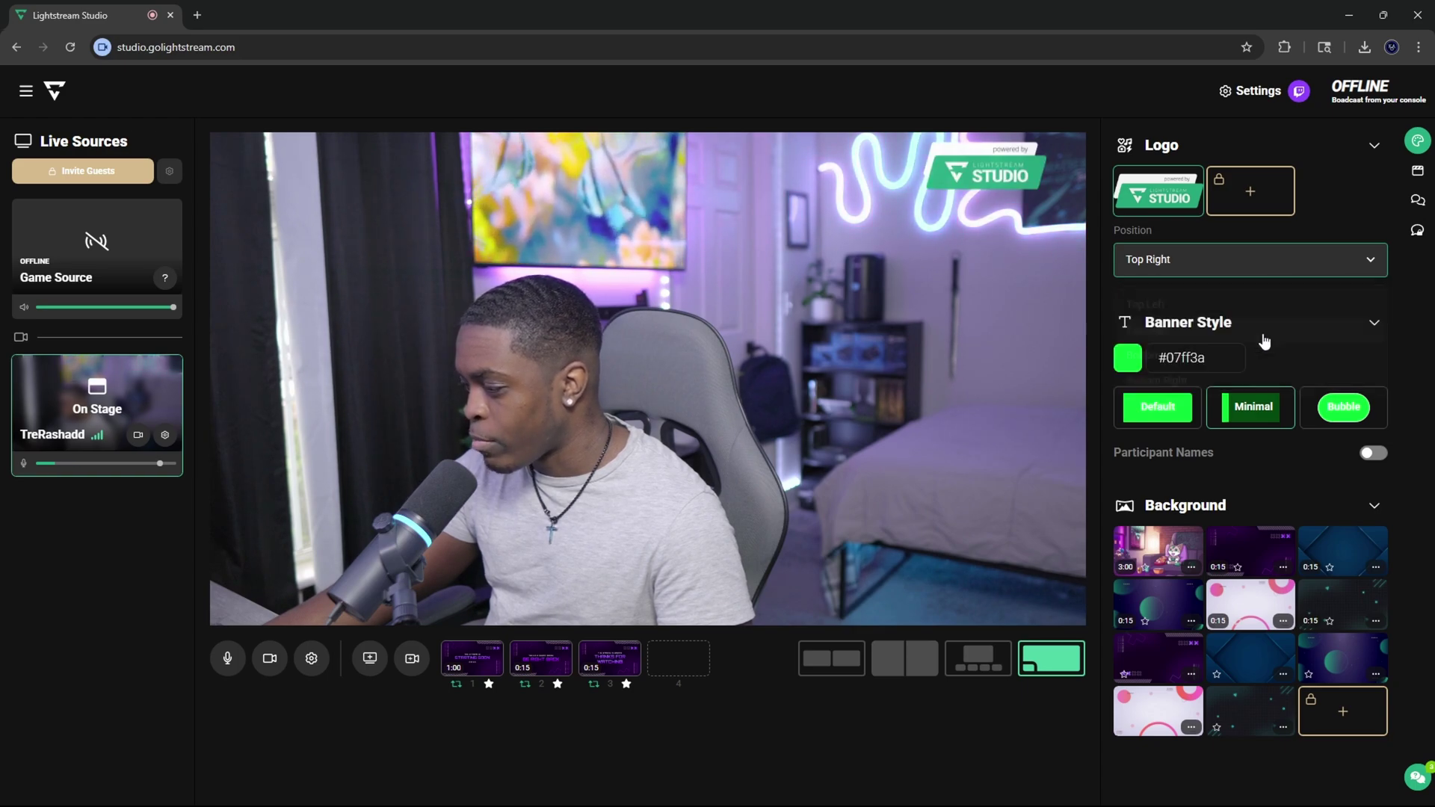
pyautogui.click(1290, 271)
pyautogui.click(1279, 372)
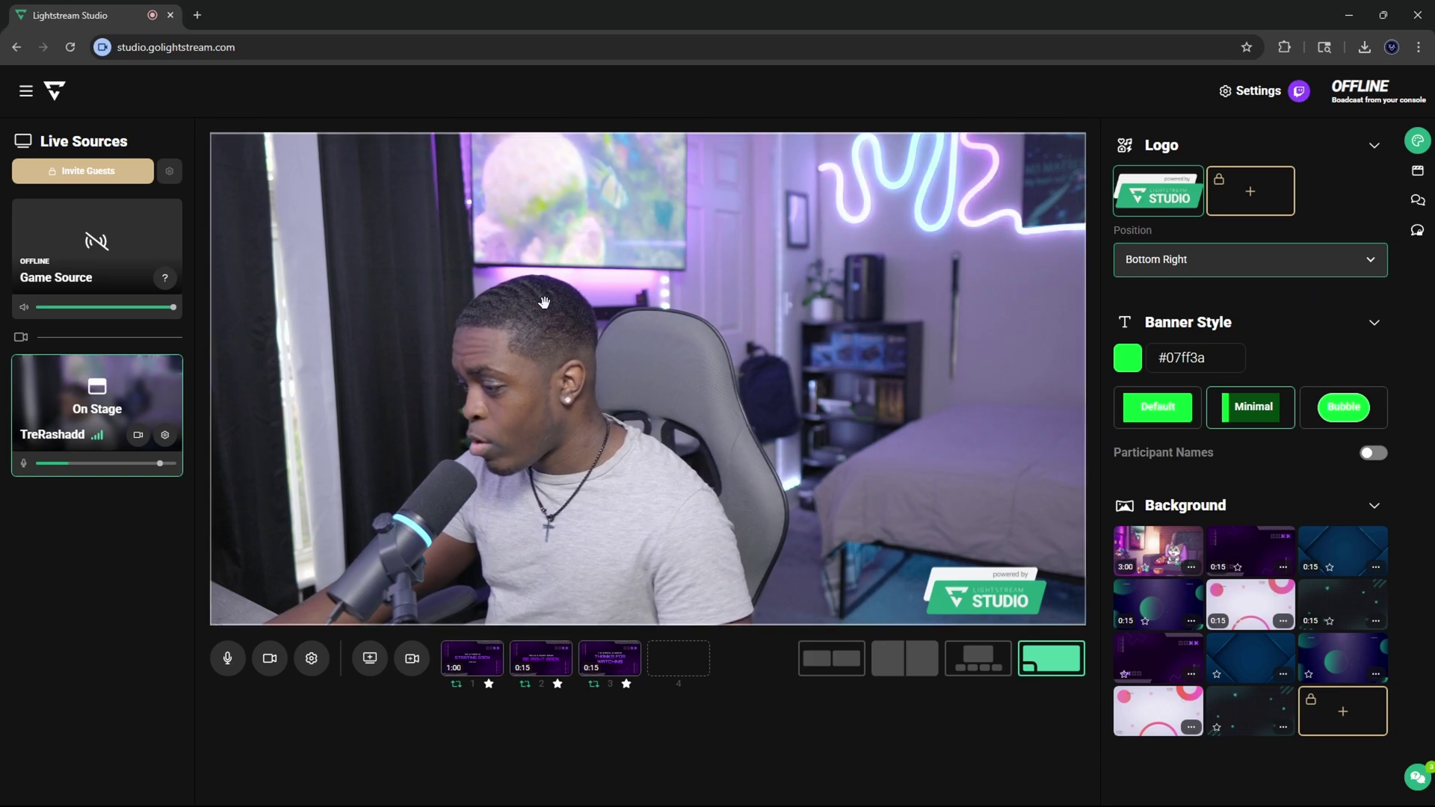
# Switch off participant names and change the Minimal banner colour from #07ff3a to white #FFFFFF
pyautogui.click(1372, 453)
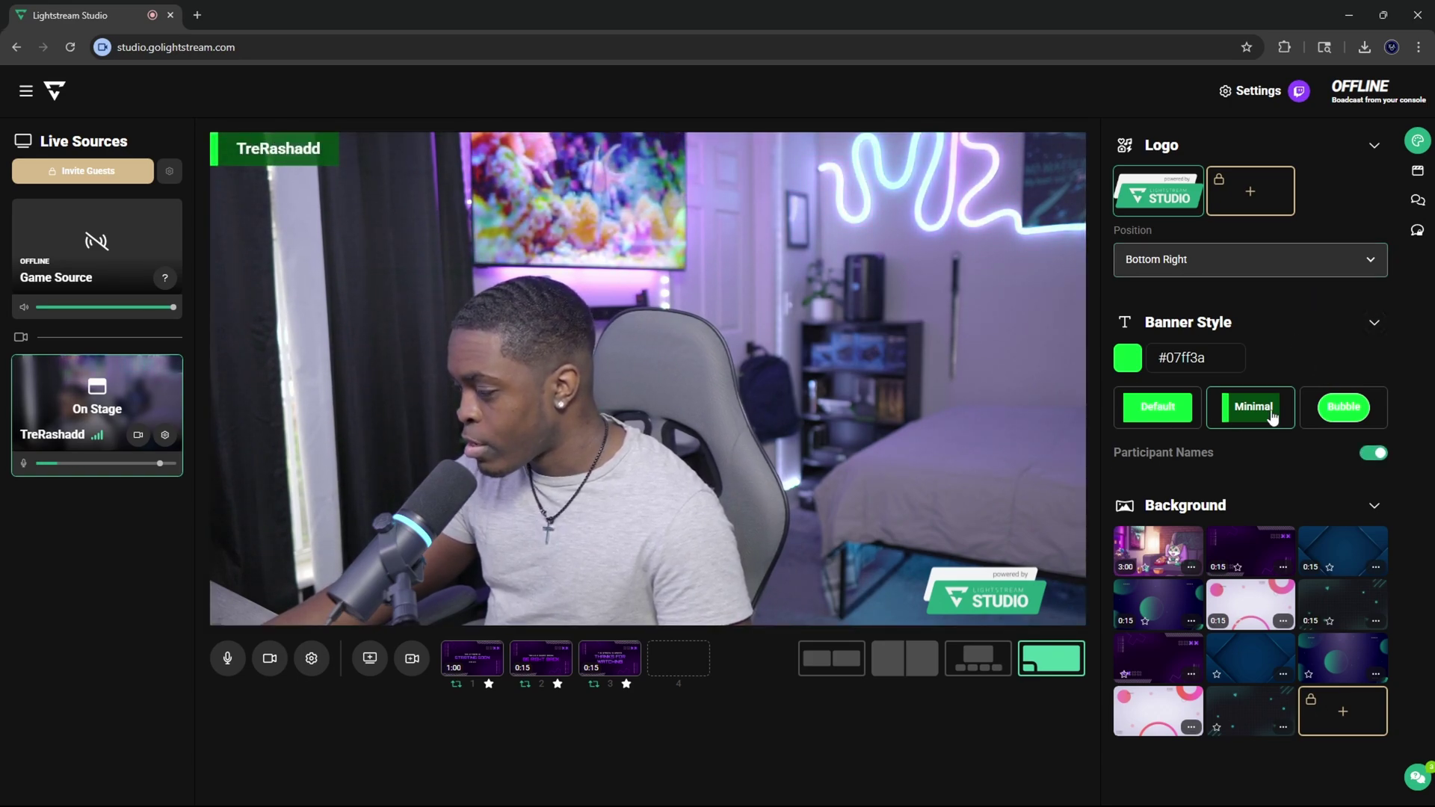
pyautogui.click(1128, 362)
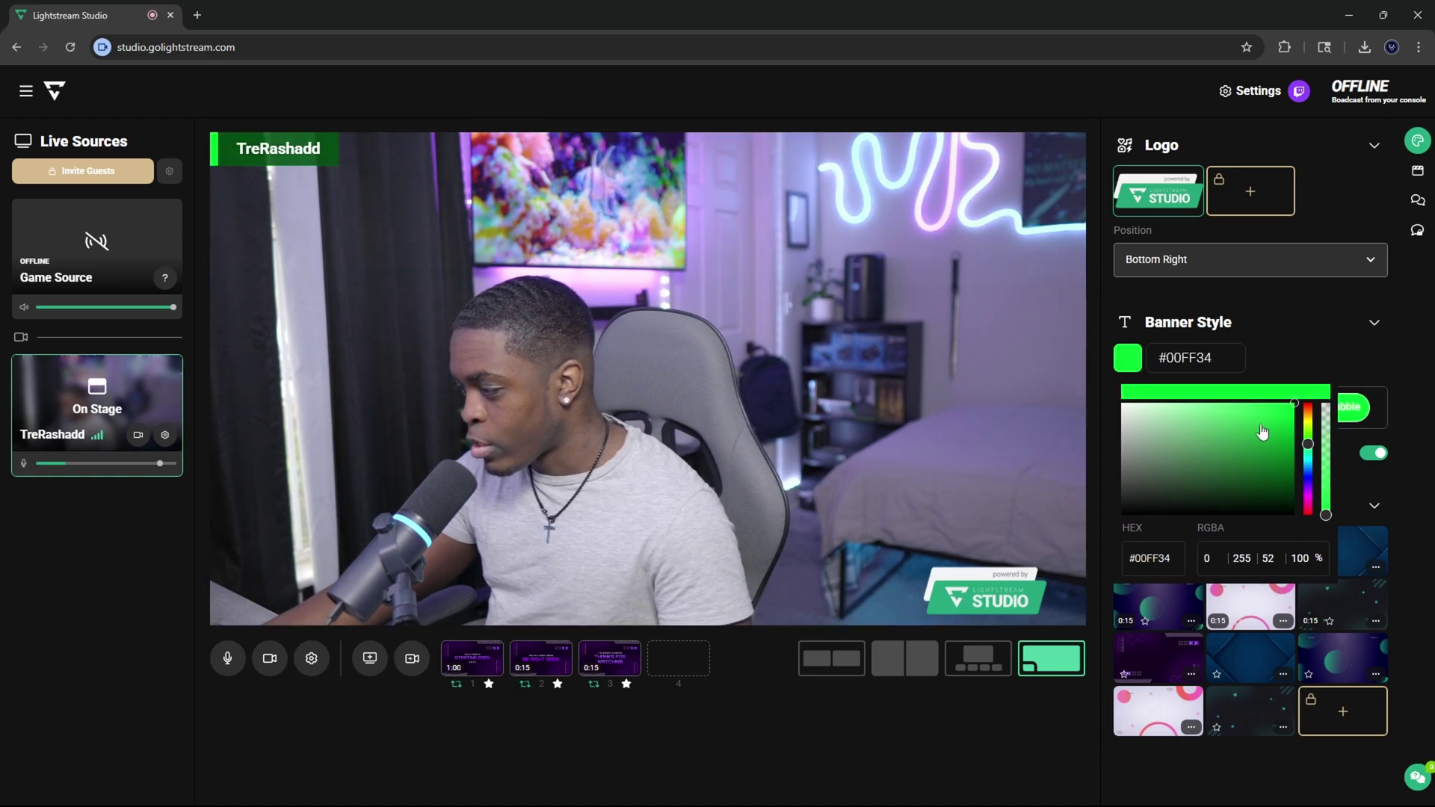
pyautogui.moveTo(1266, 448); pyautogui.dragTo(801, 750)
pyautogui.moveTo(1248, 455); pyautogui.dragTo(1118, 397)
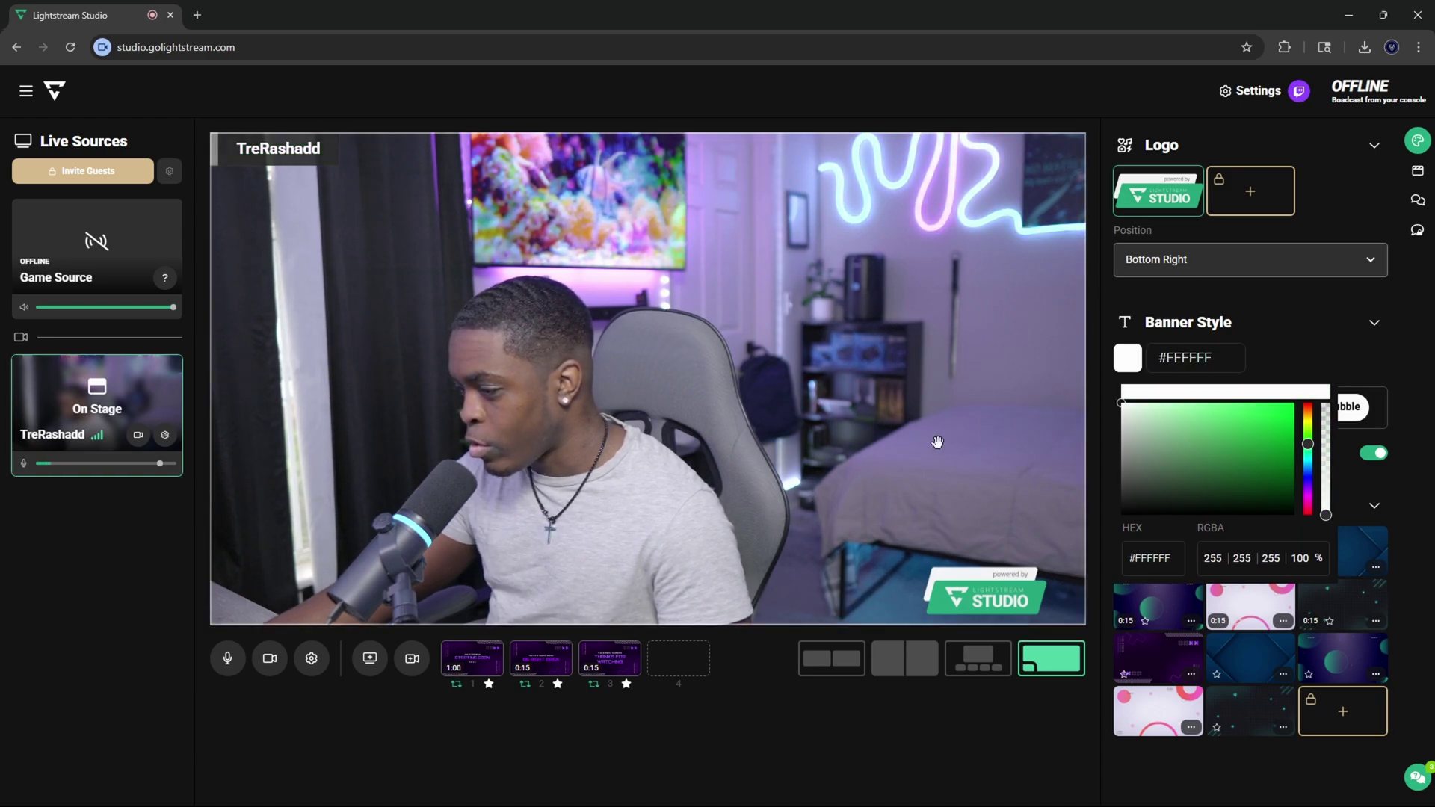
pyautogui.click(1374, 322)
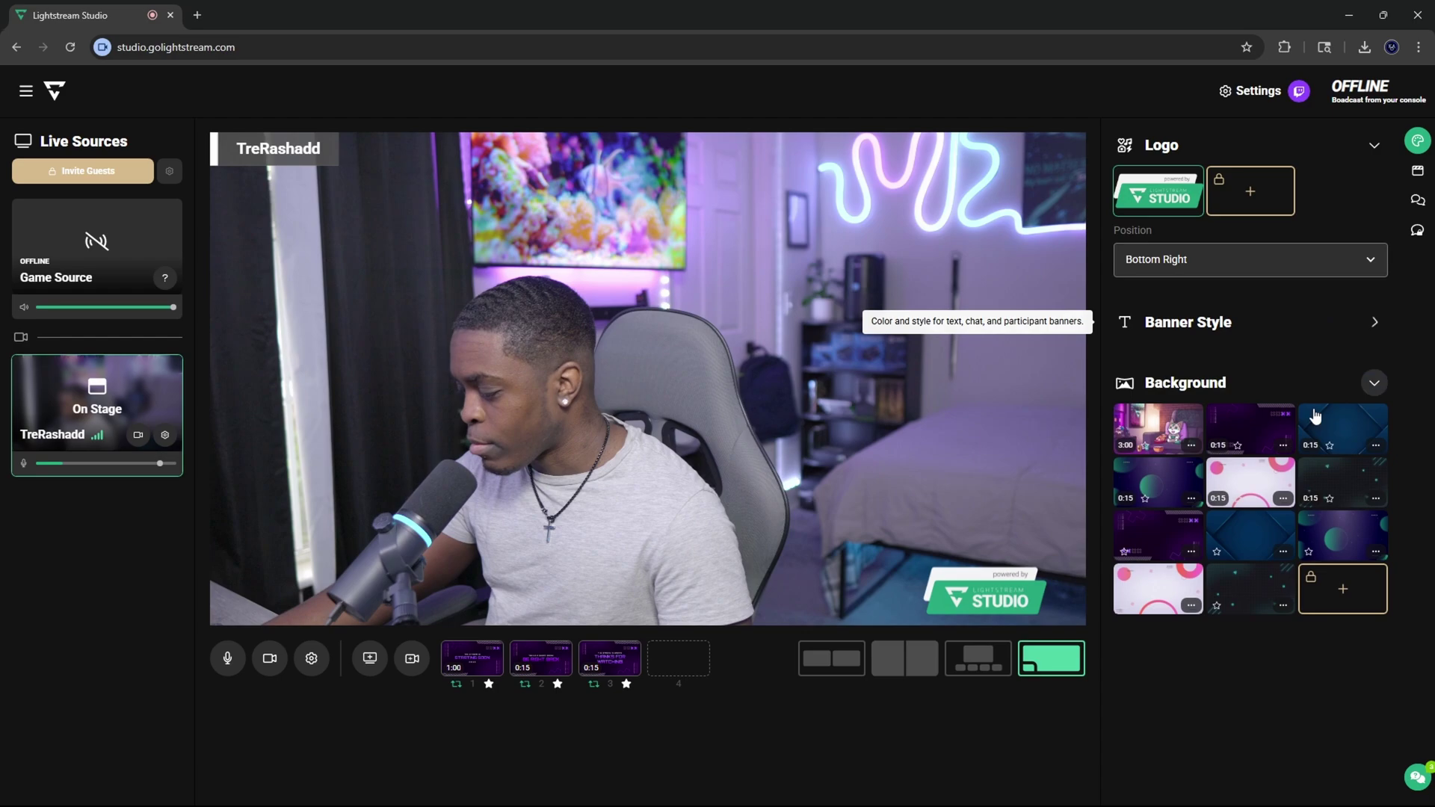
pyautogui.click(1374, 322)
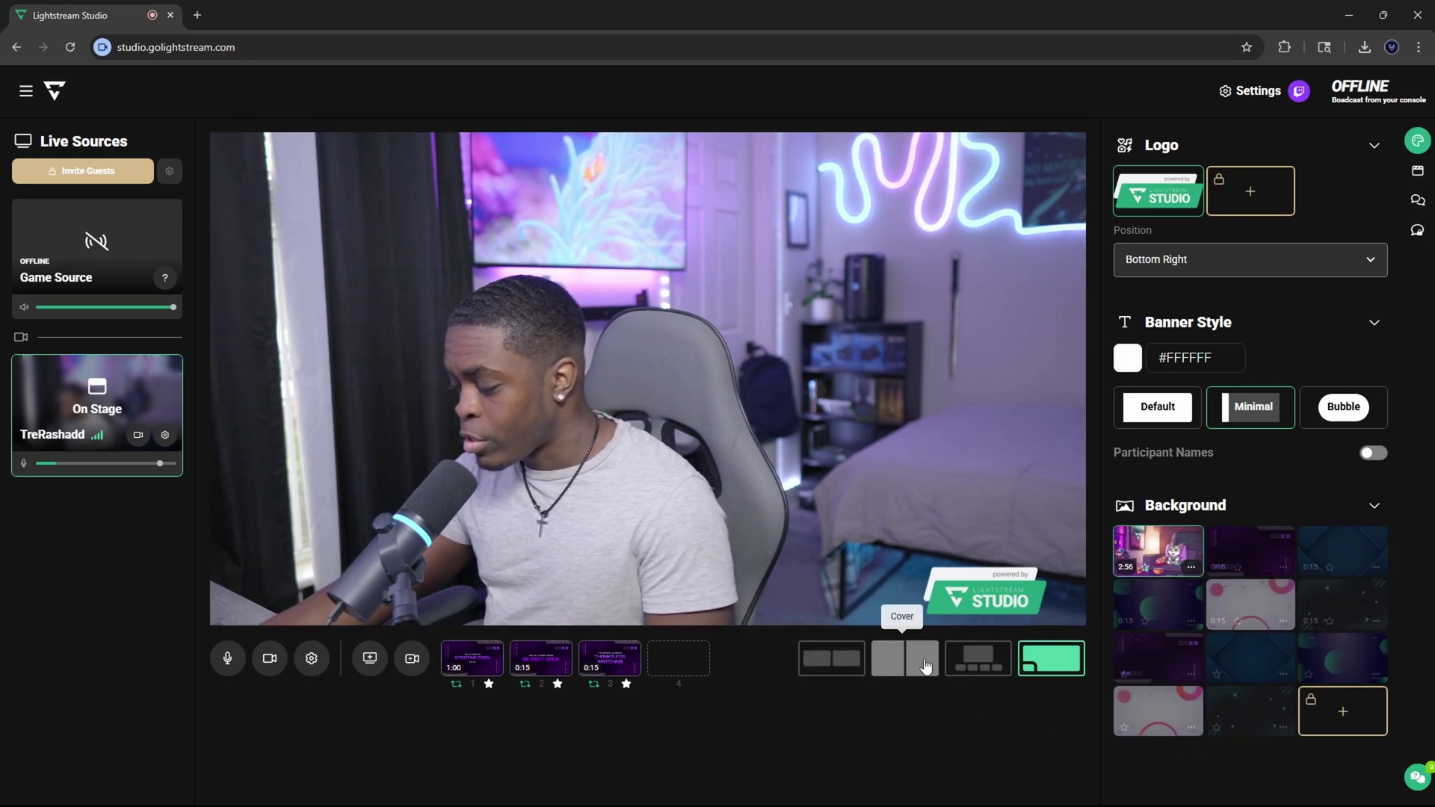
pyautogui.click(832, 658)
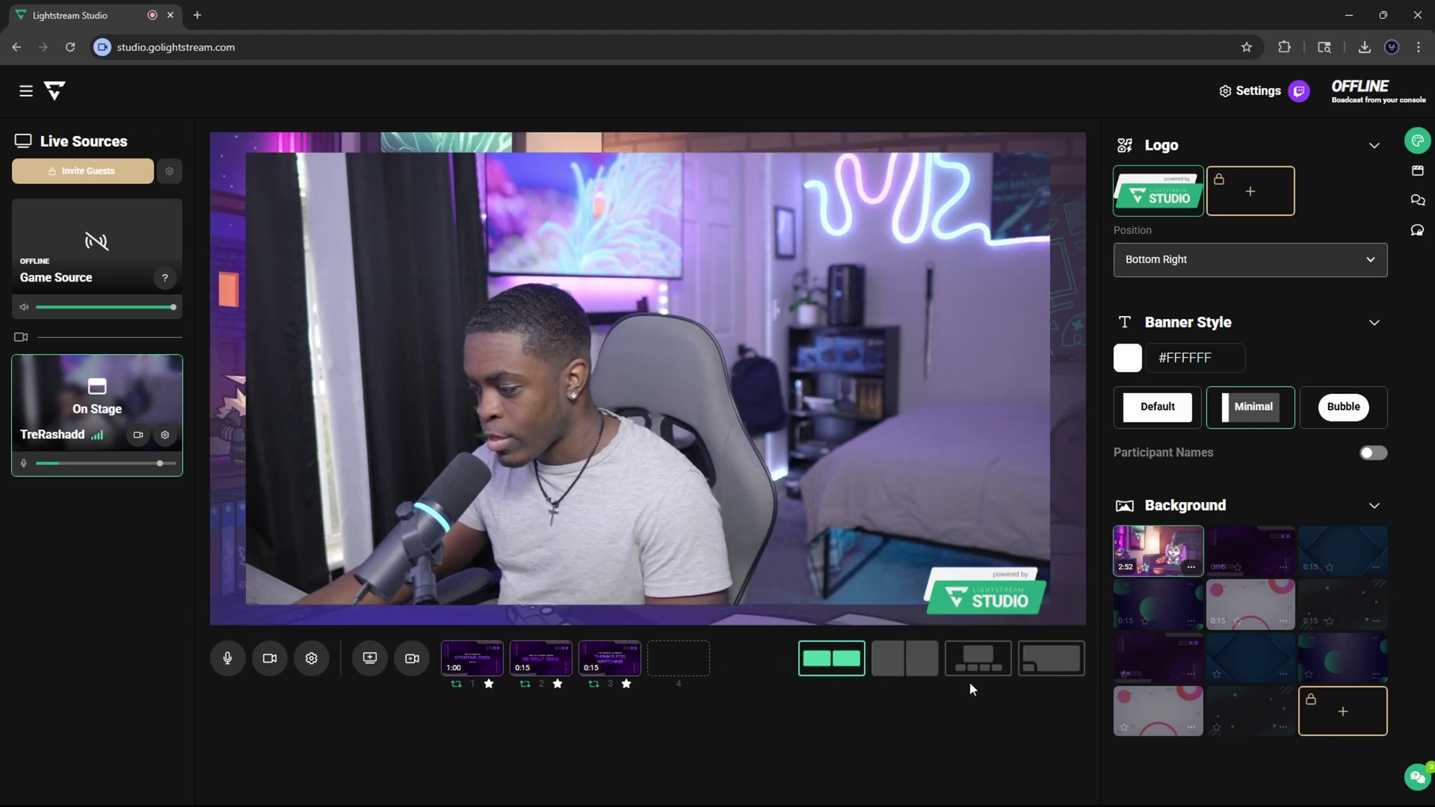
pyautogui.click(1236, 557)
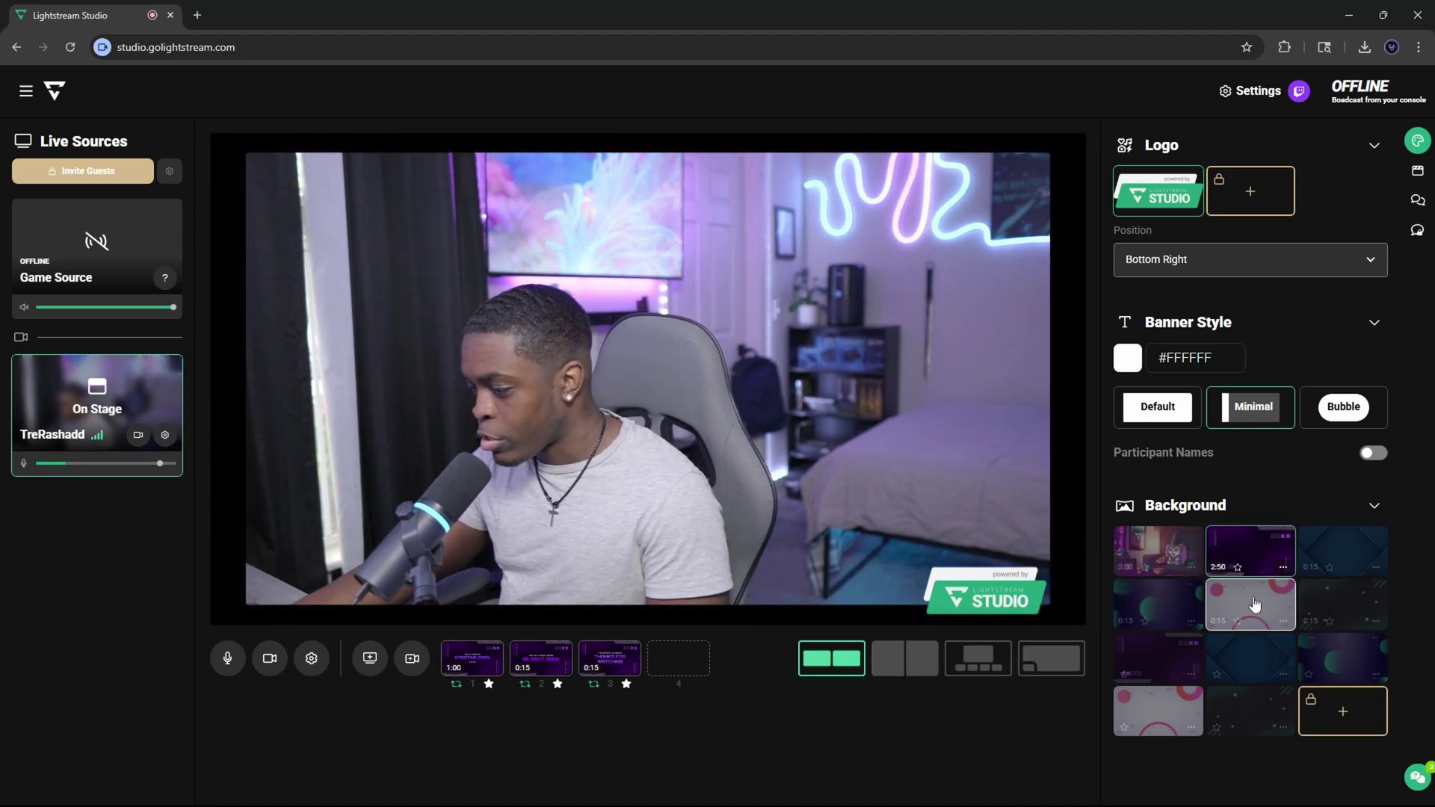
pyautogui.click(1344, 536)
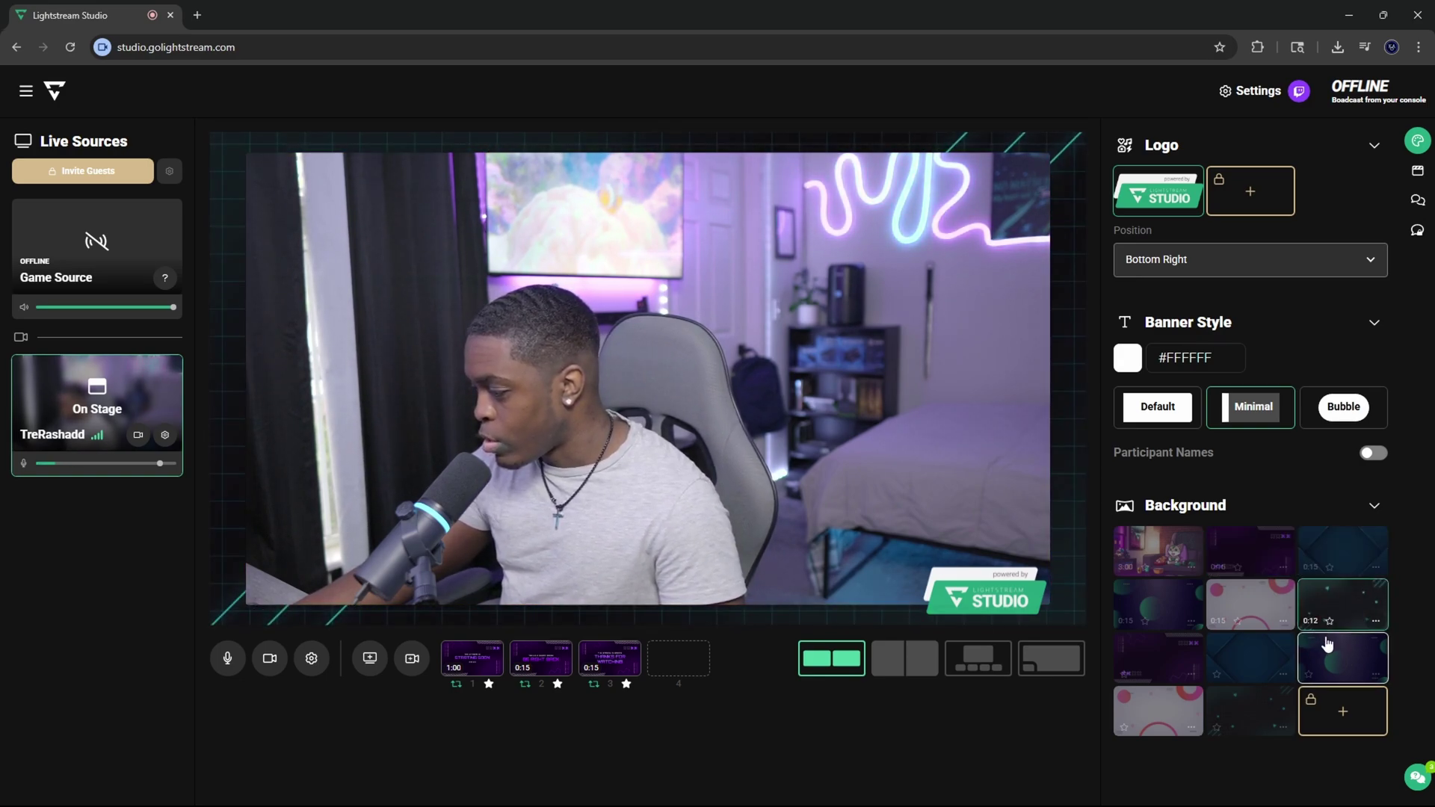
pyautogui.click(1313, 657)
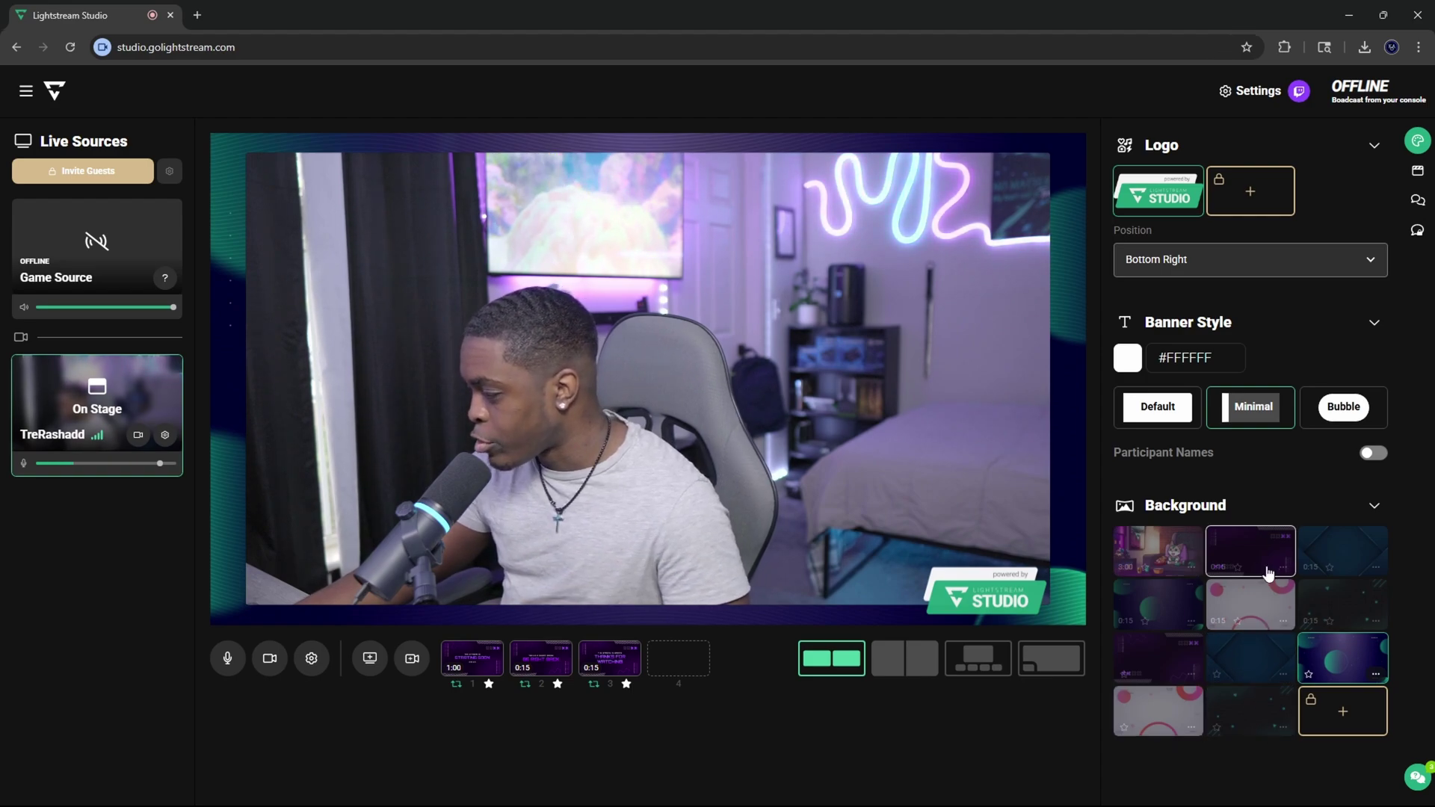
pyautogui.press('4')
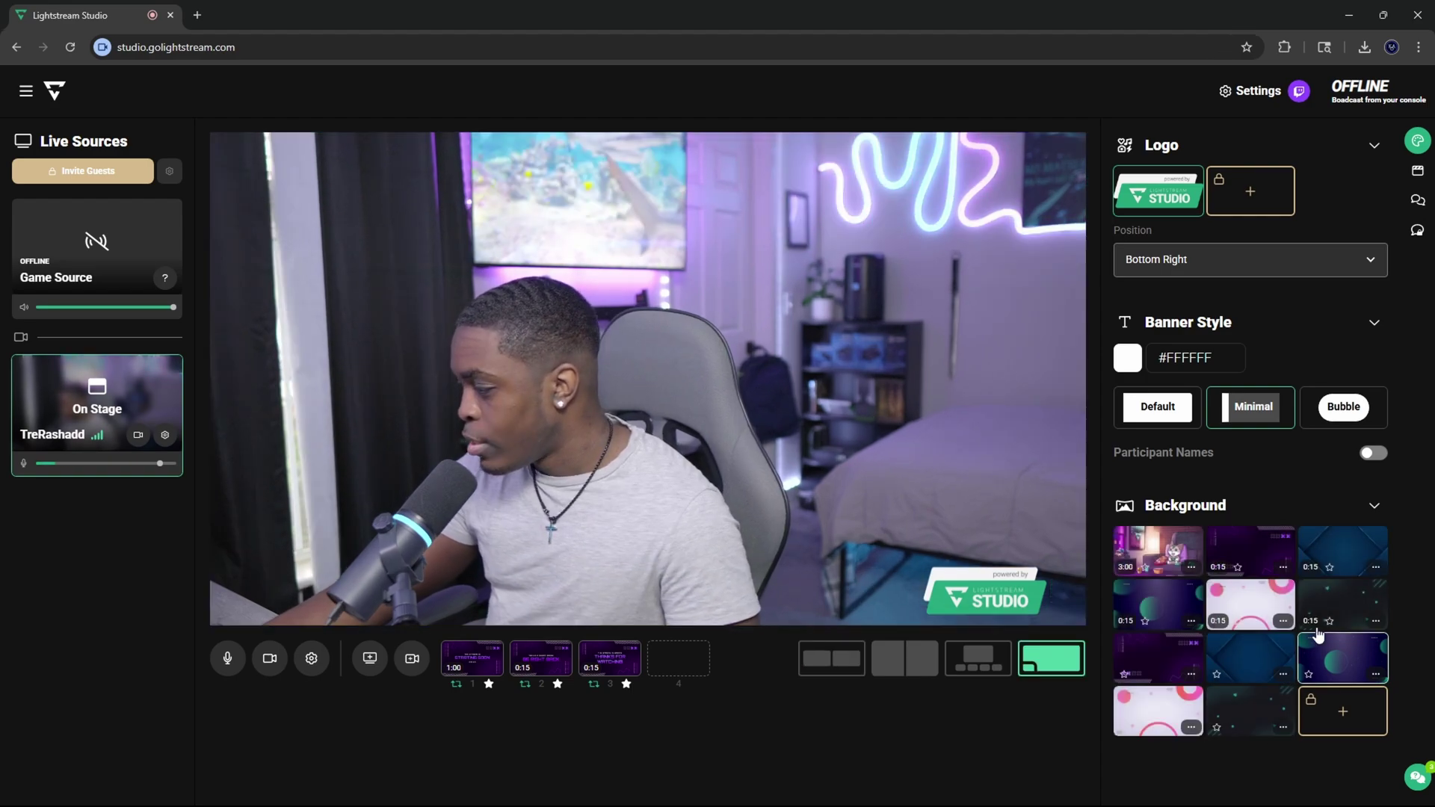
# Play the Stream Starting Soon intro, the outro and the Be Right Back intermission clips on stage
pyautogui.click(1420, 178)
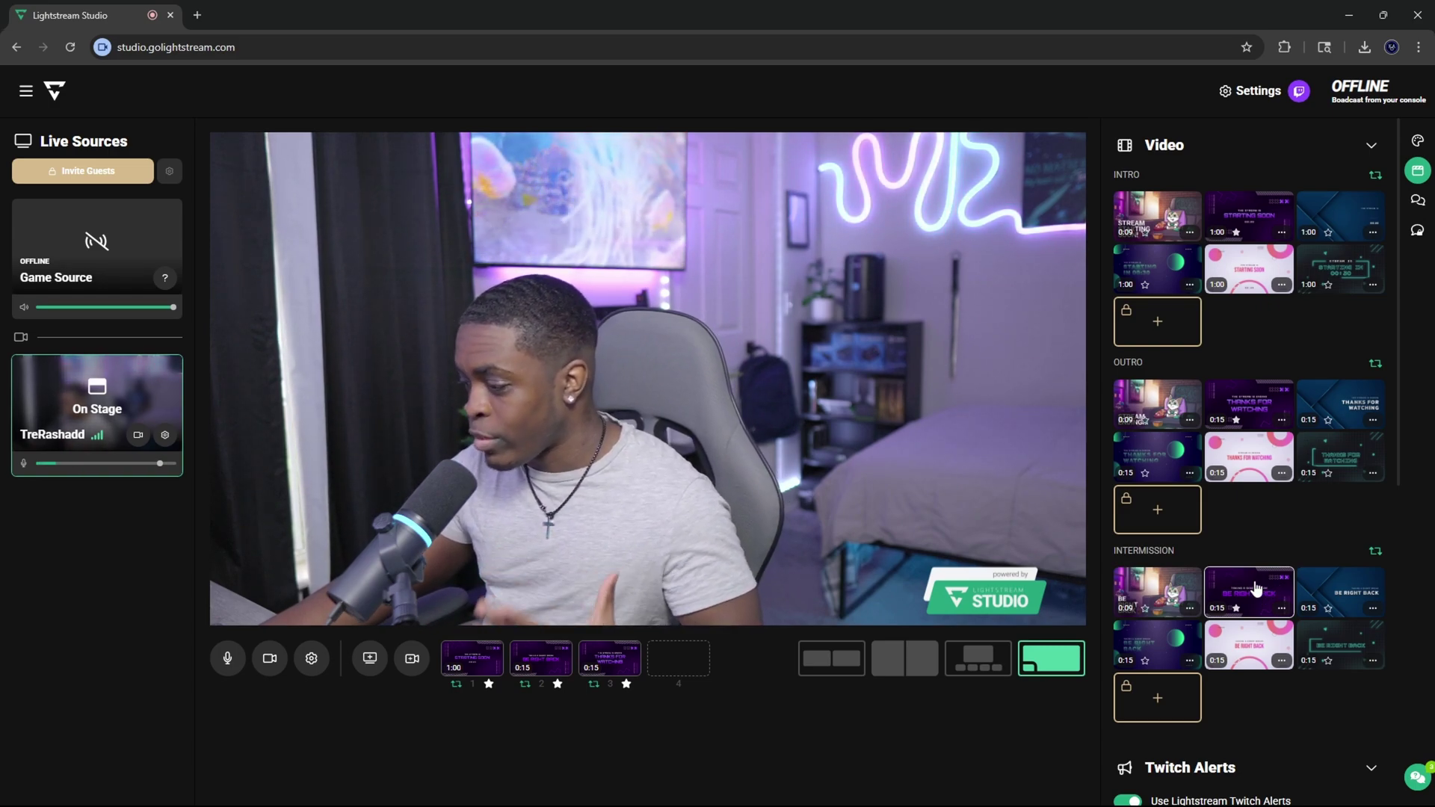
pyautogui.click(1146, 215)
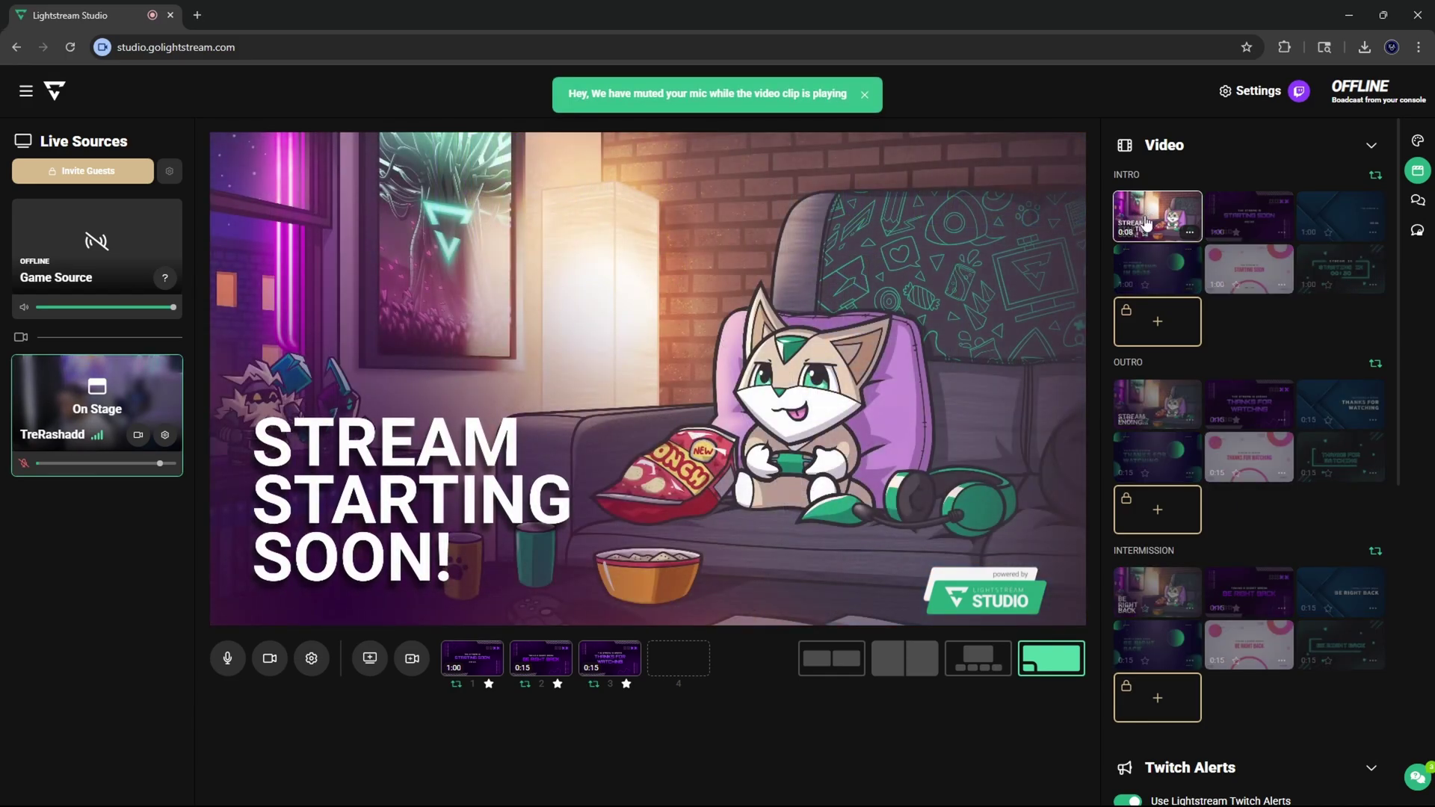
pyautogui.click(1151, 400)
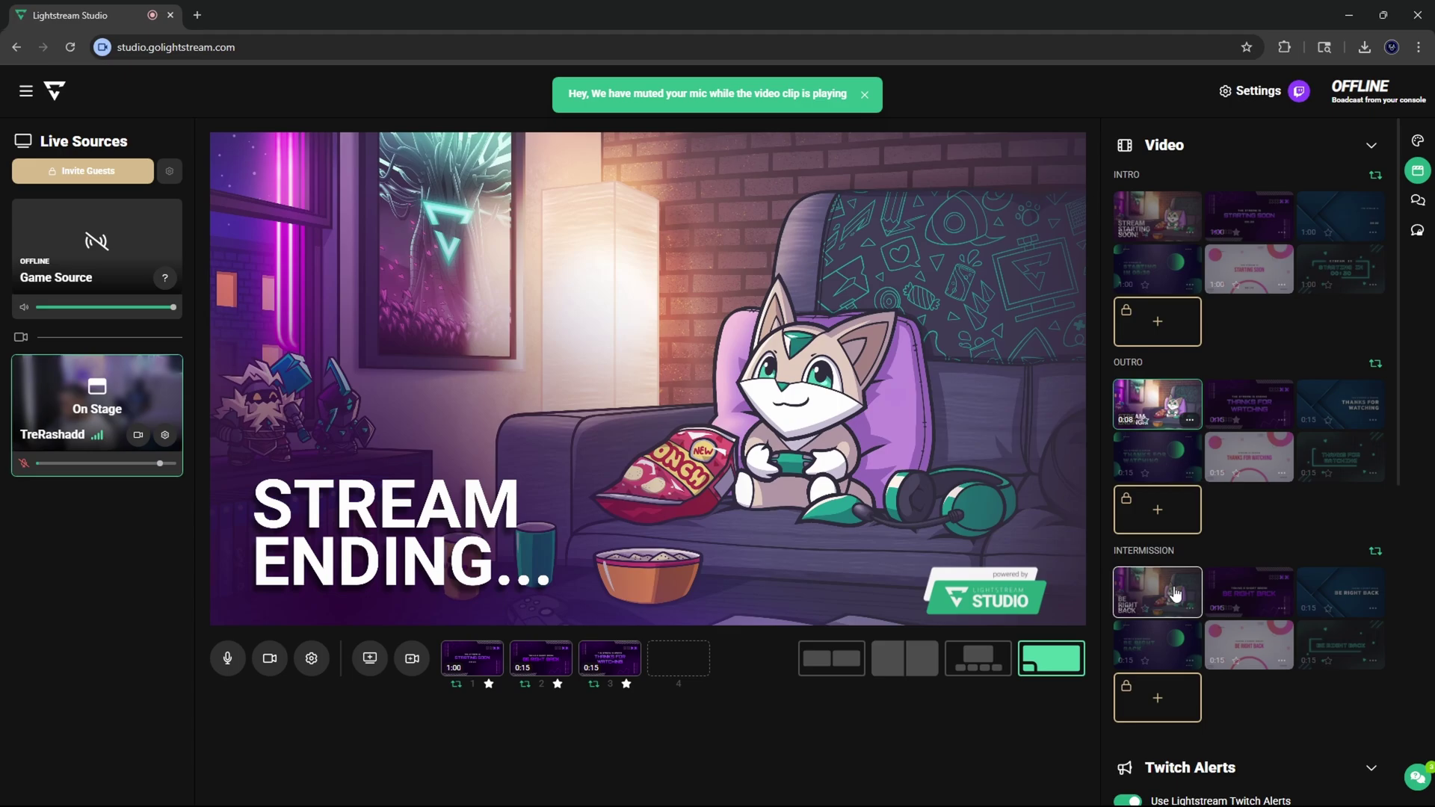
pyautogui.click(1175, 594)
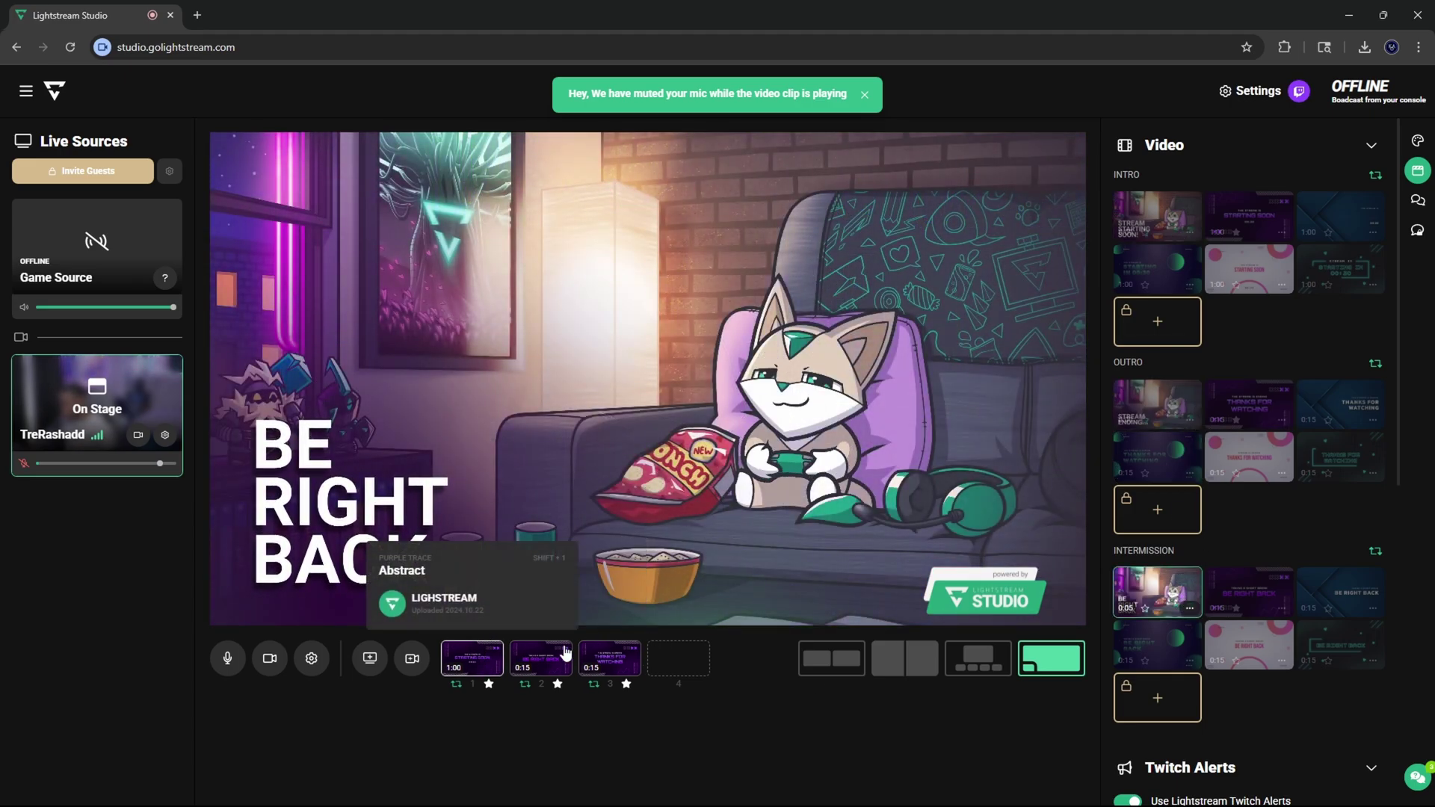
pyautogui.click(1147, 217)
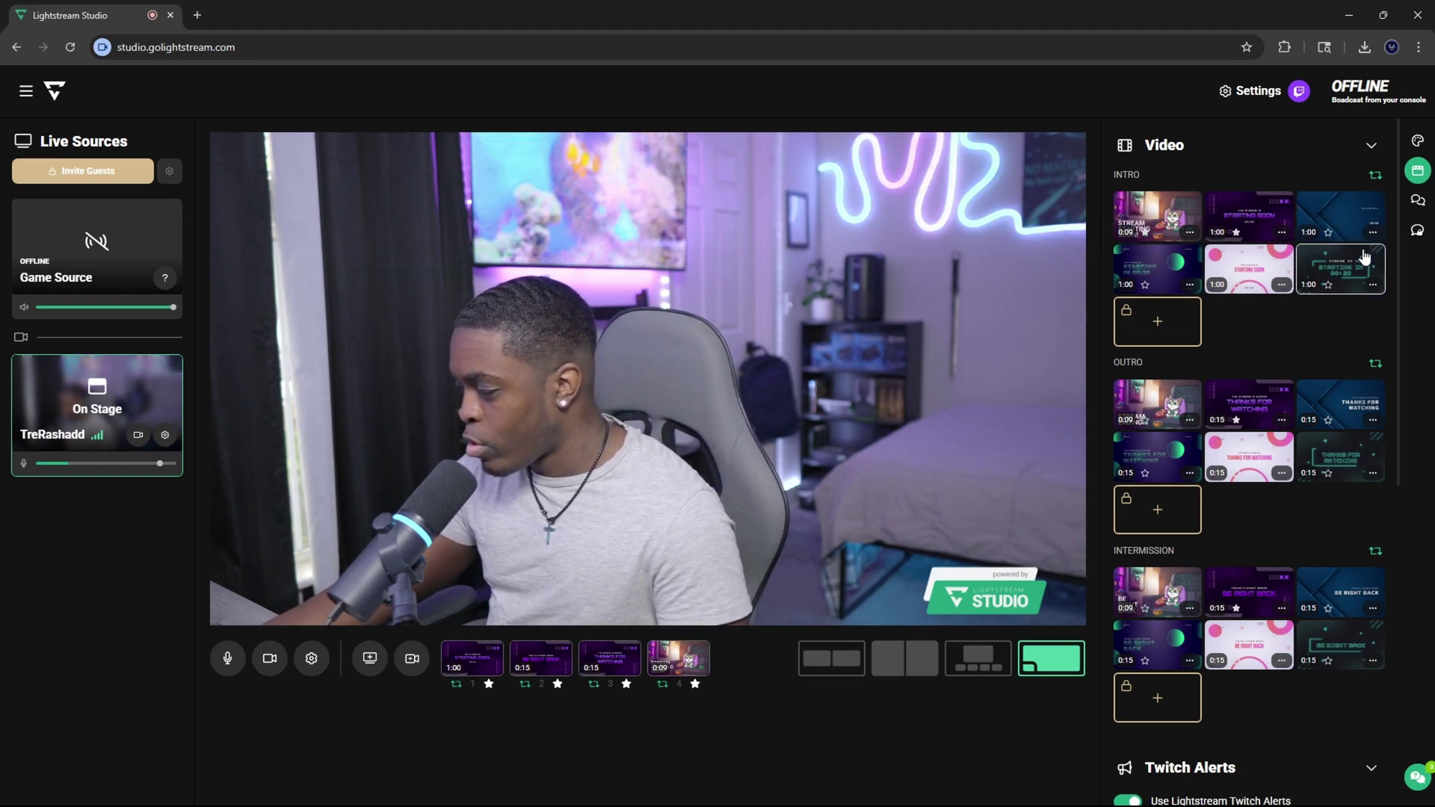
pyautogui.moveTo(454, 665)
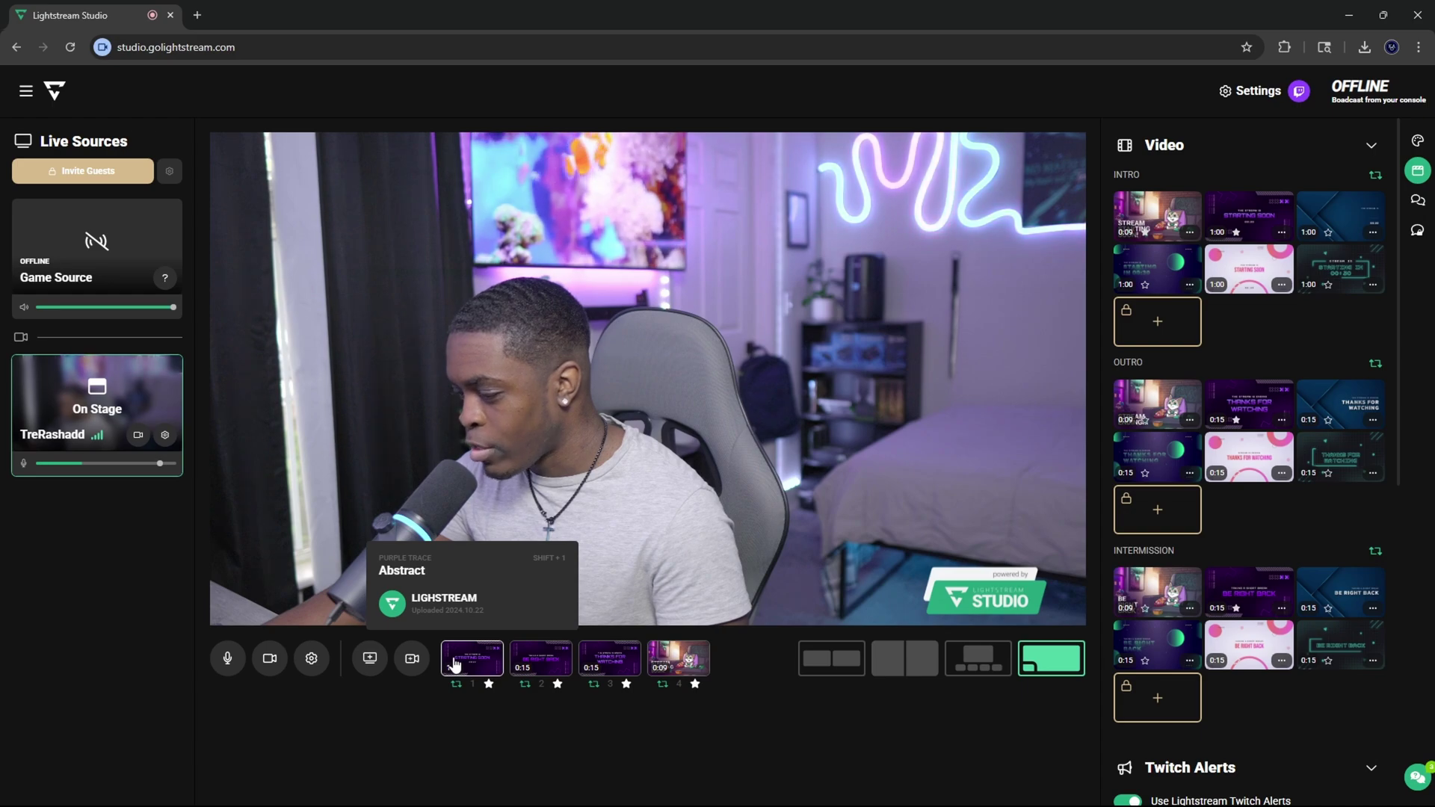
pyautogui.click(456, 661)
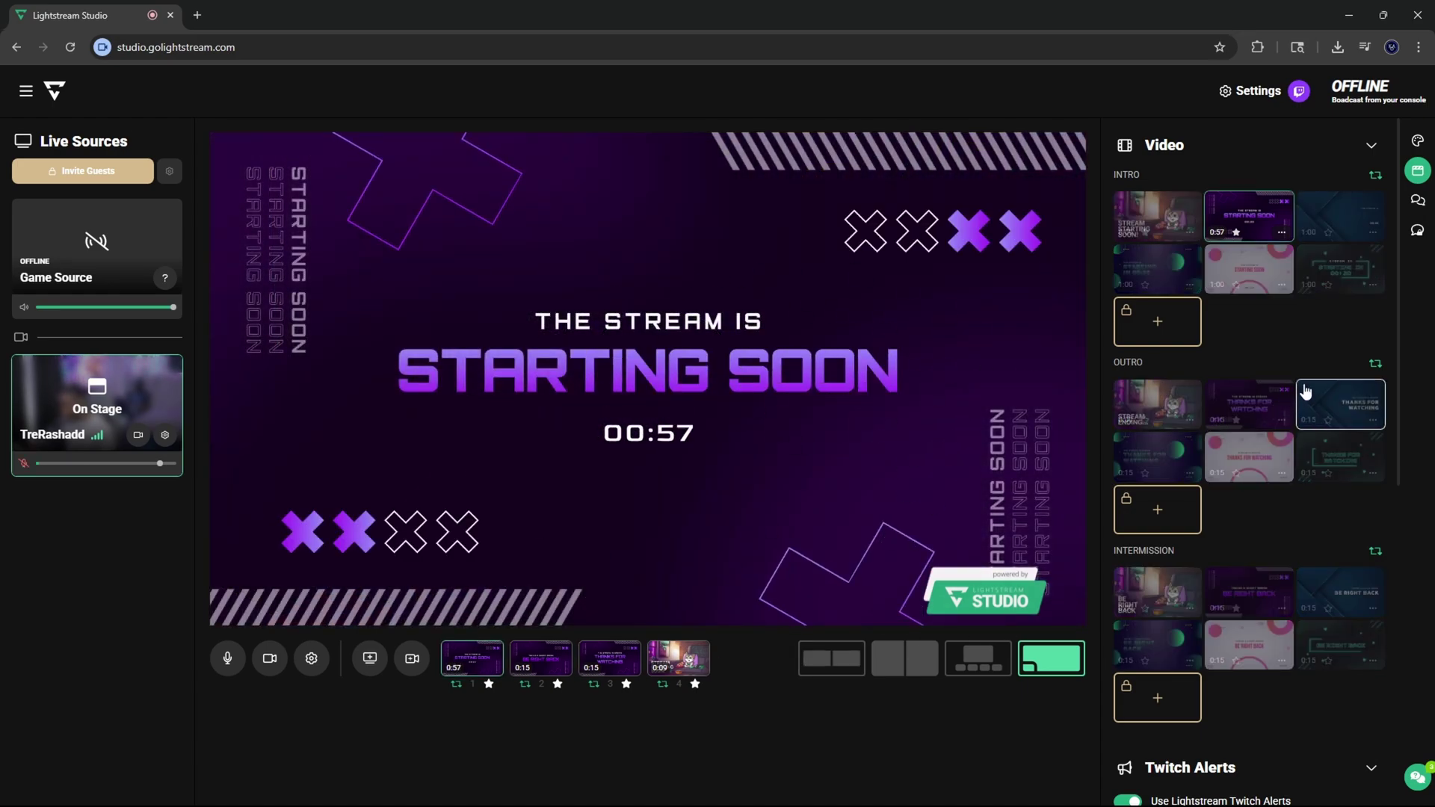
pyautogui.scroll(-6, 1247, 296)
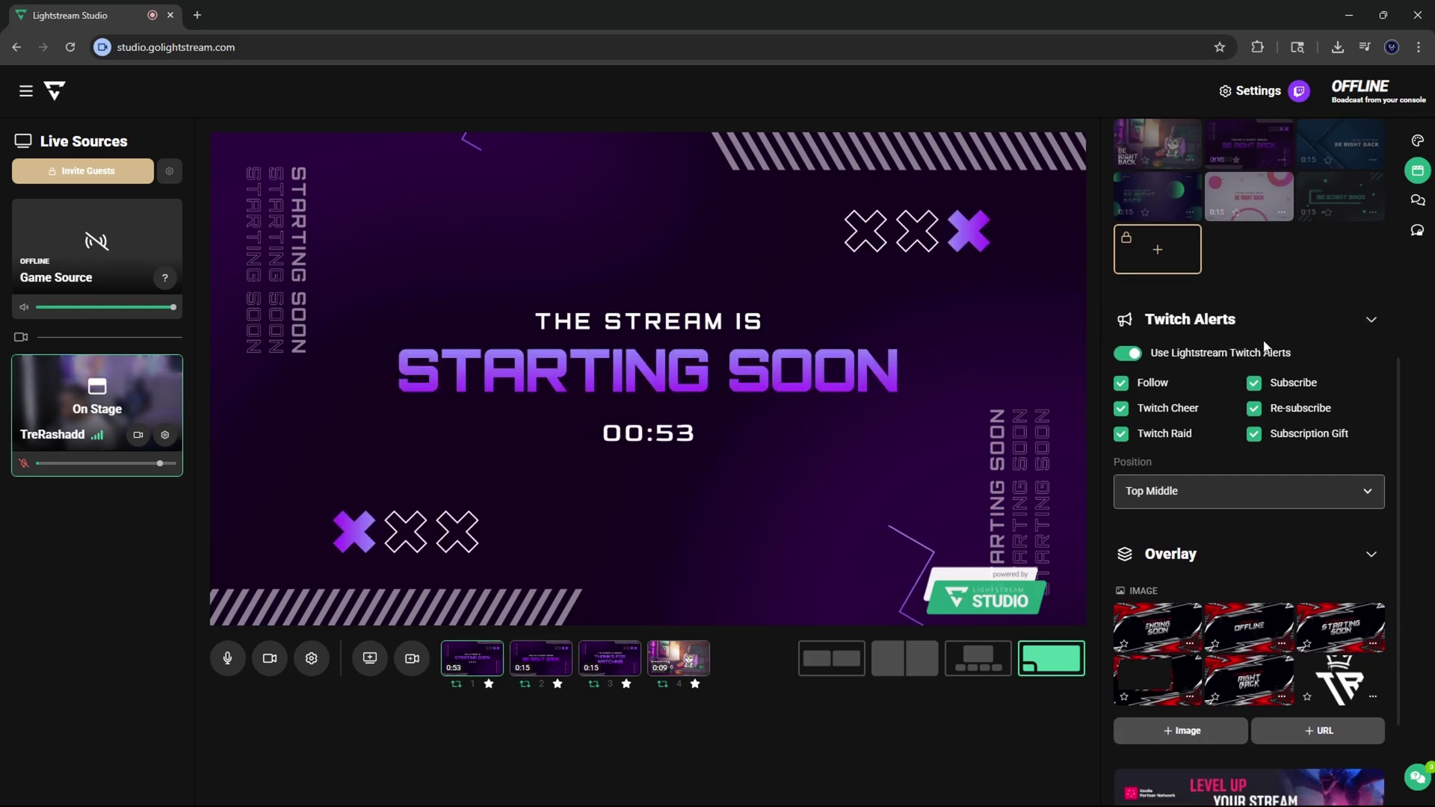
pyautogui.click(487, 650)
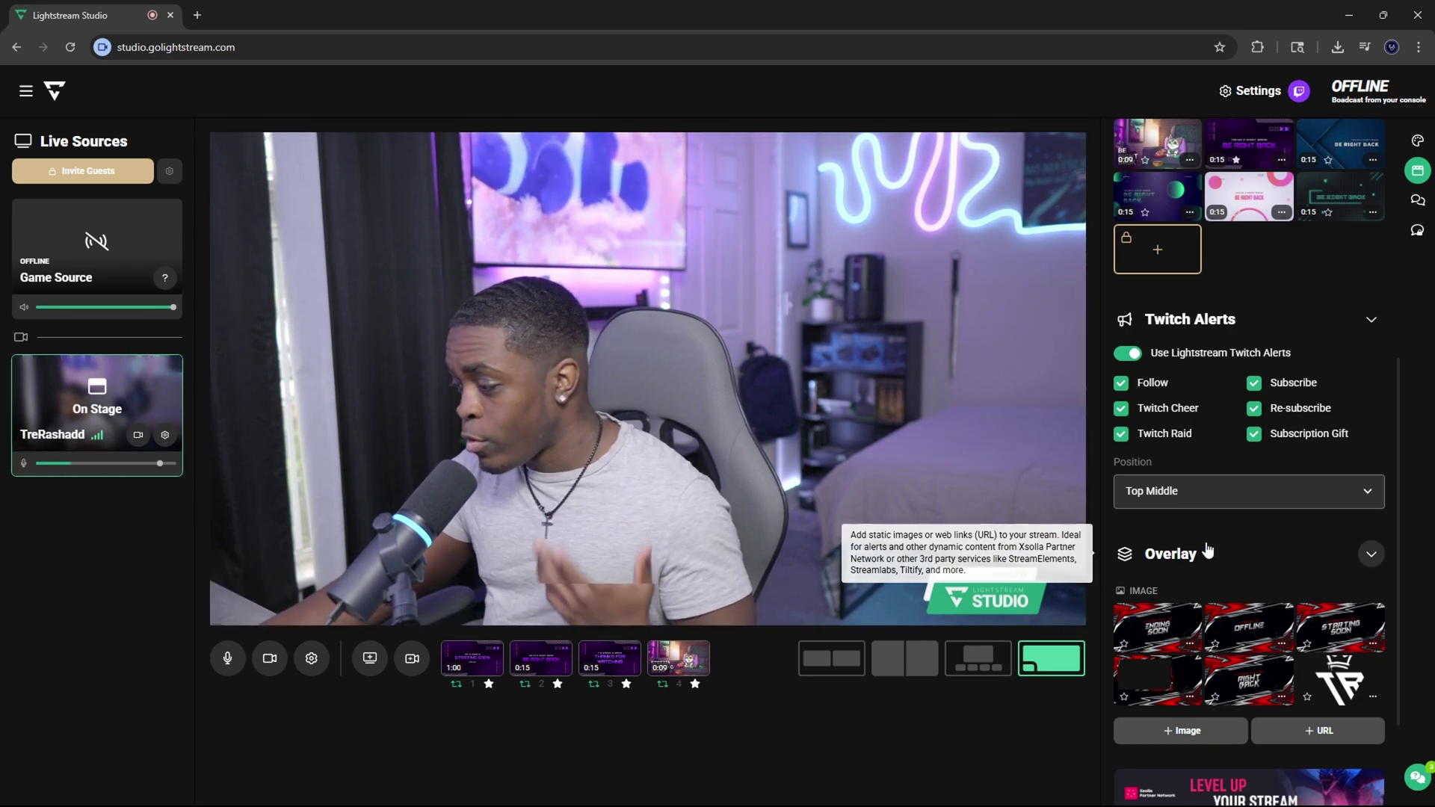
# Turn Follow alerts off and back on, then view the Top Middle and Bottom Middle position options
pyautogui.moveTo(1175, 323)
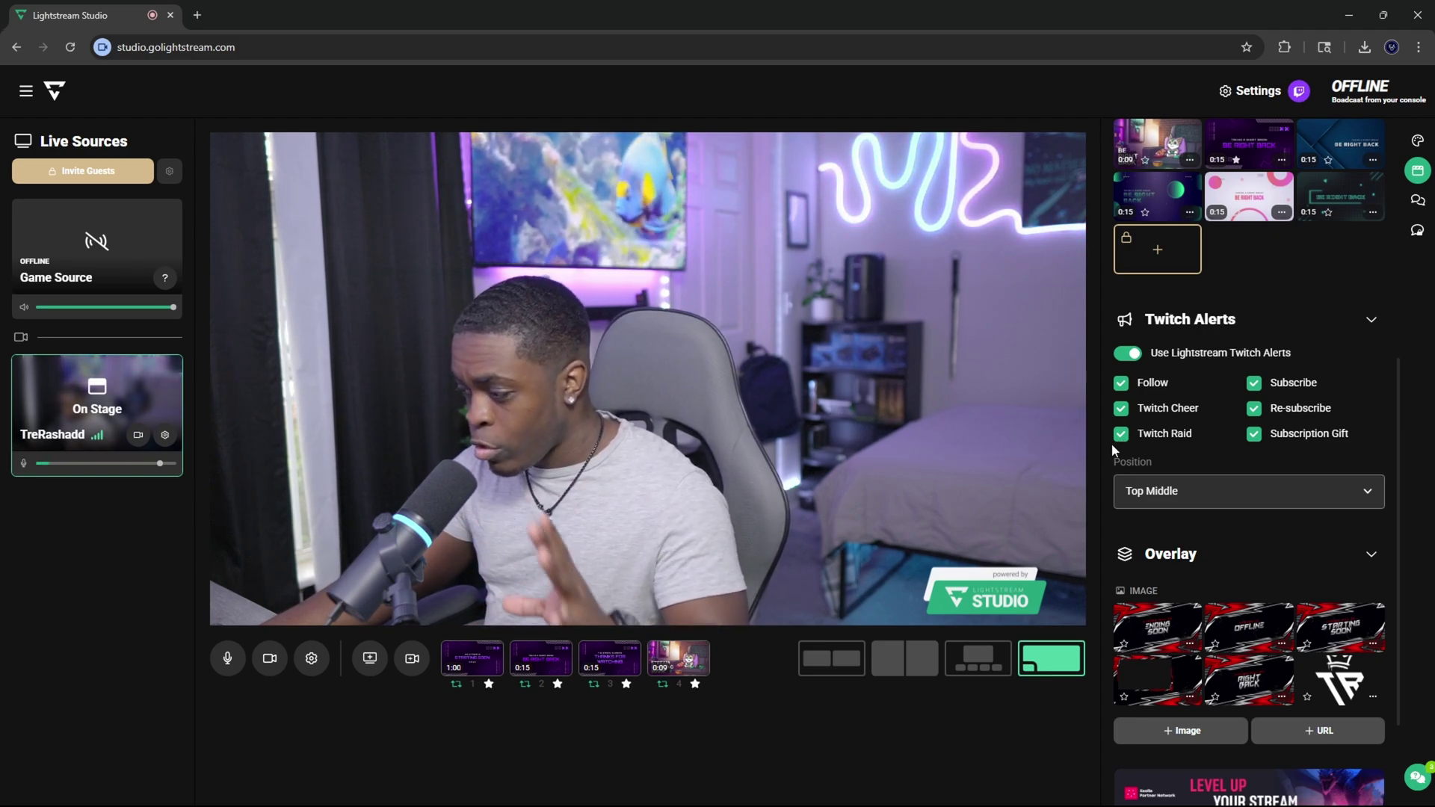
pyautogui.click(1121, 383)
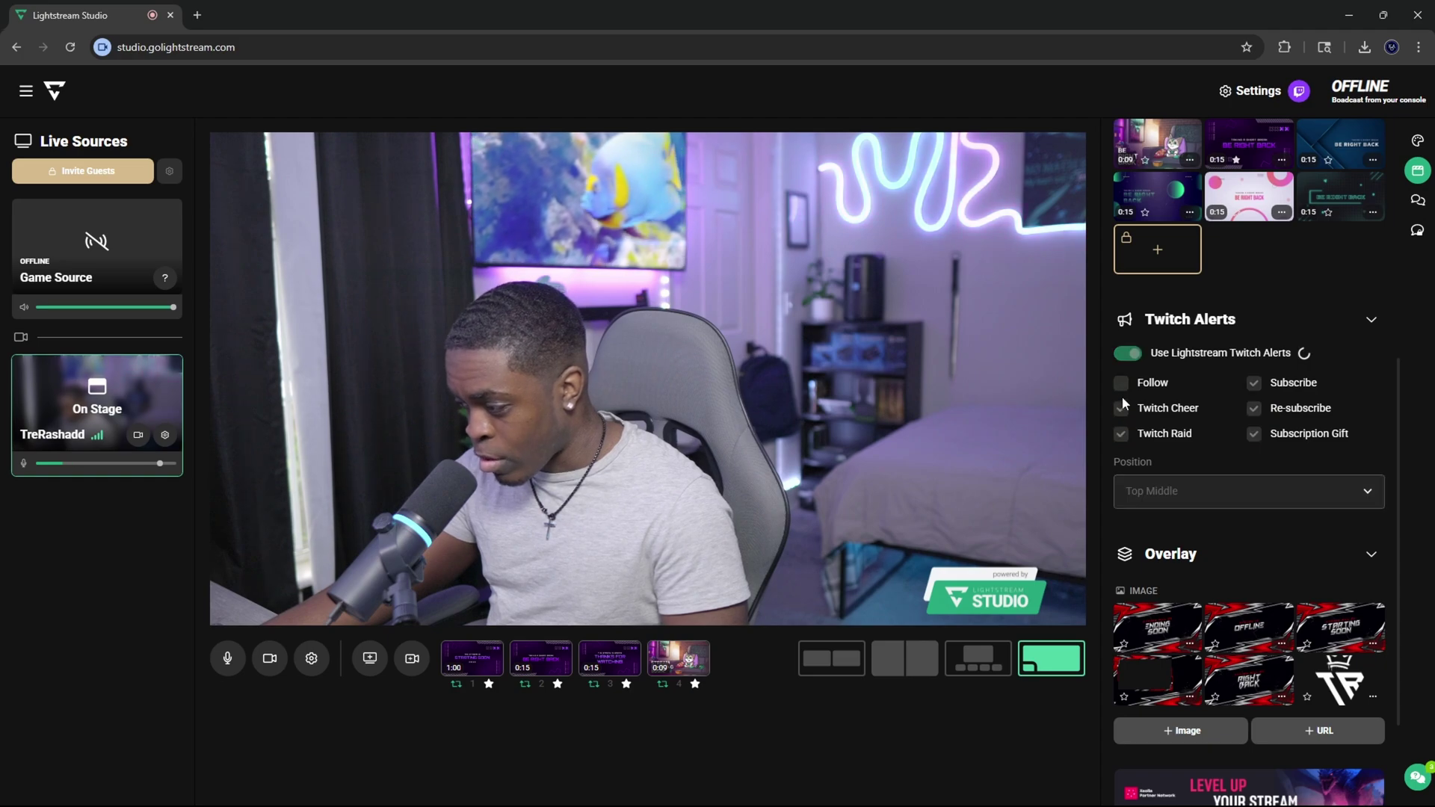
pyautogui.click(1122, 384)
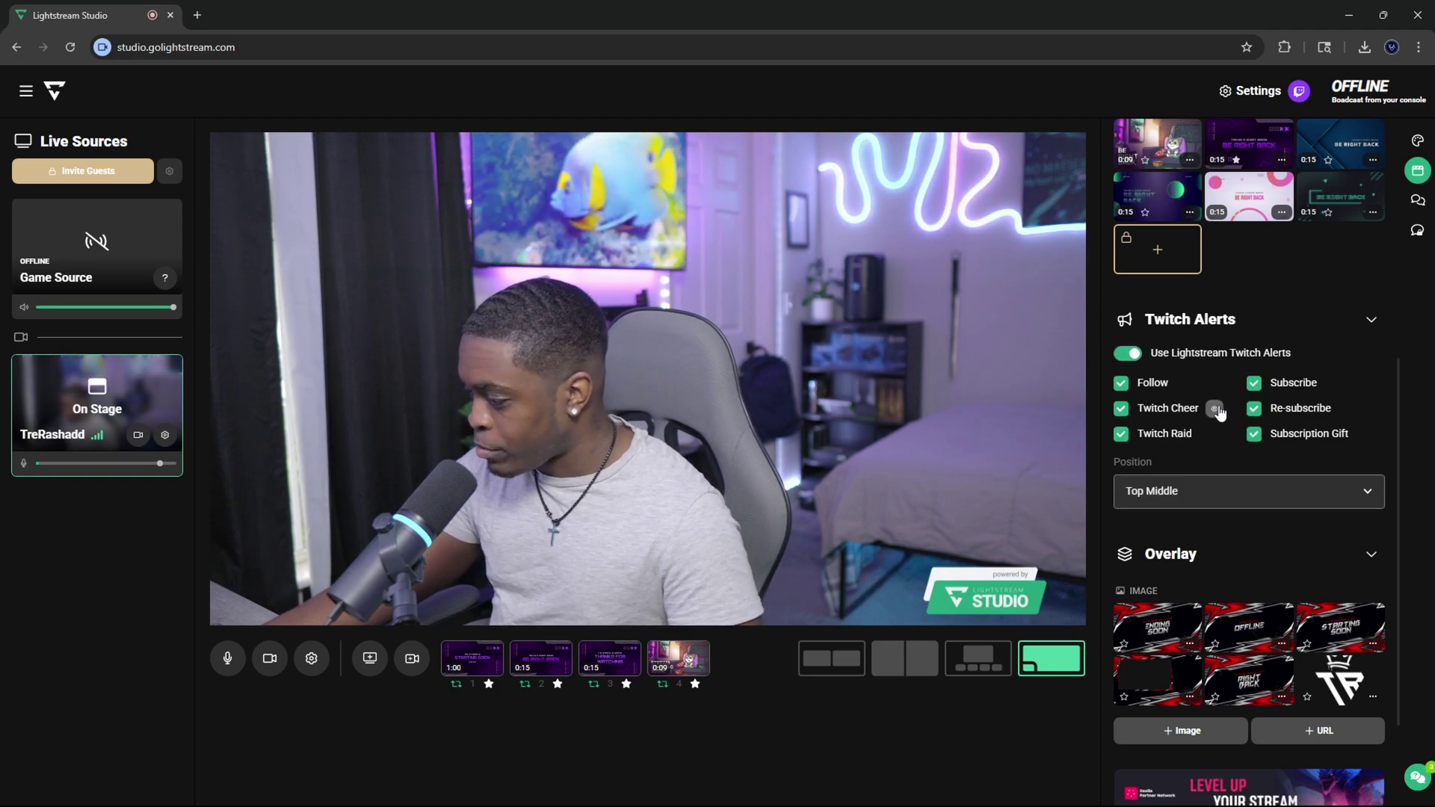
pyautogui.scroll(-2, 1222, 414)
pyautogui.click(1232, 420)
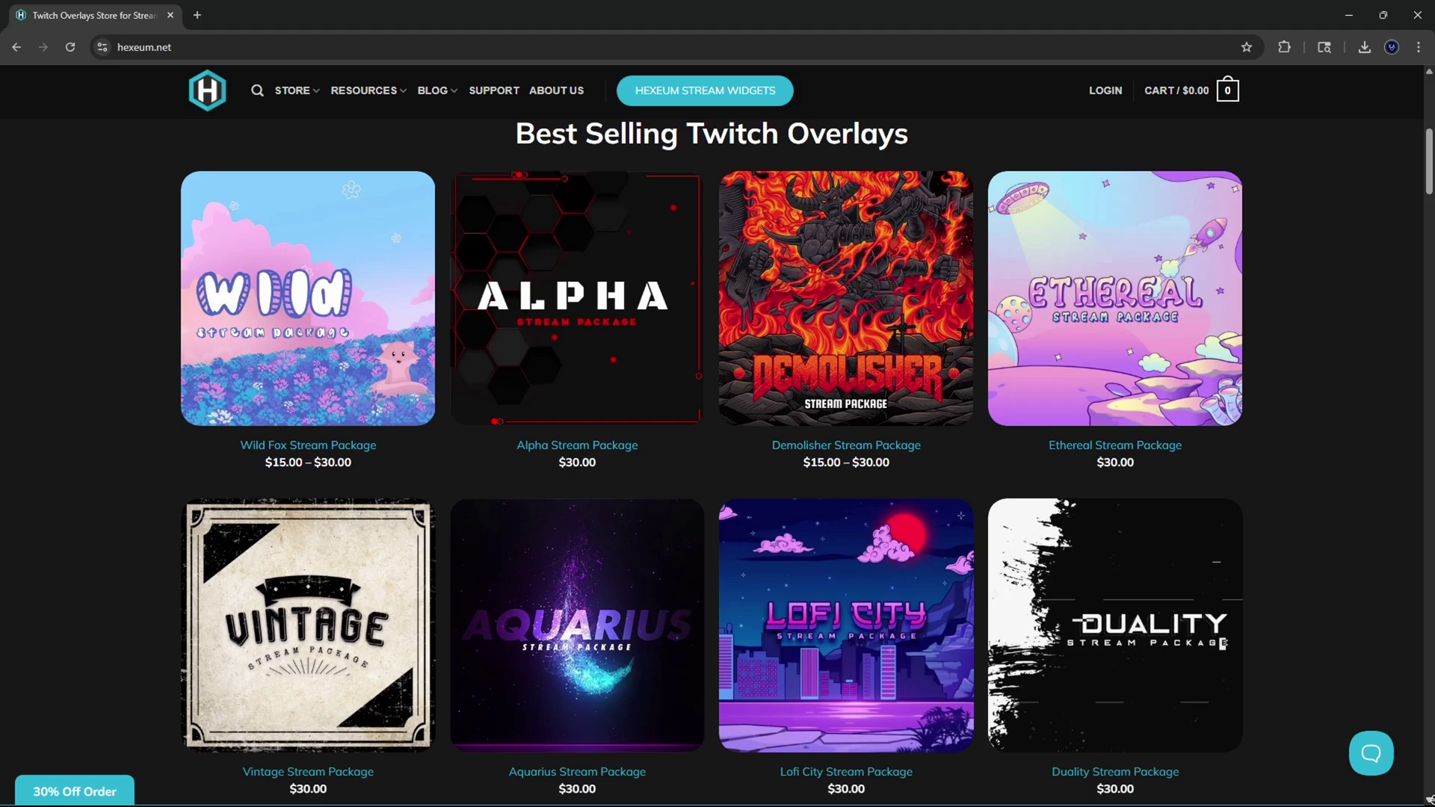
# Scroll down the hexeum.net home page, then go to the STORE shop page listing 952 products
pyautogui.scroll(-2, 718, 448)
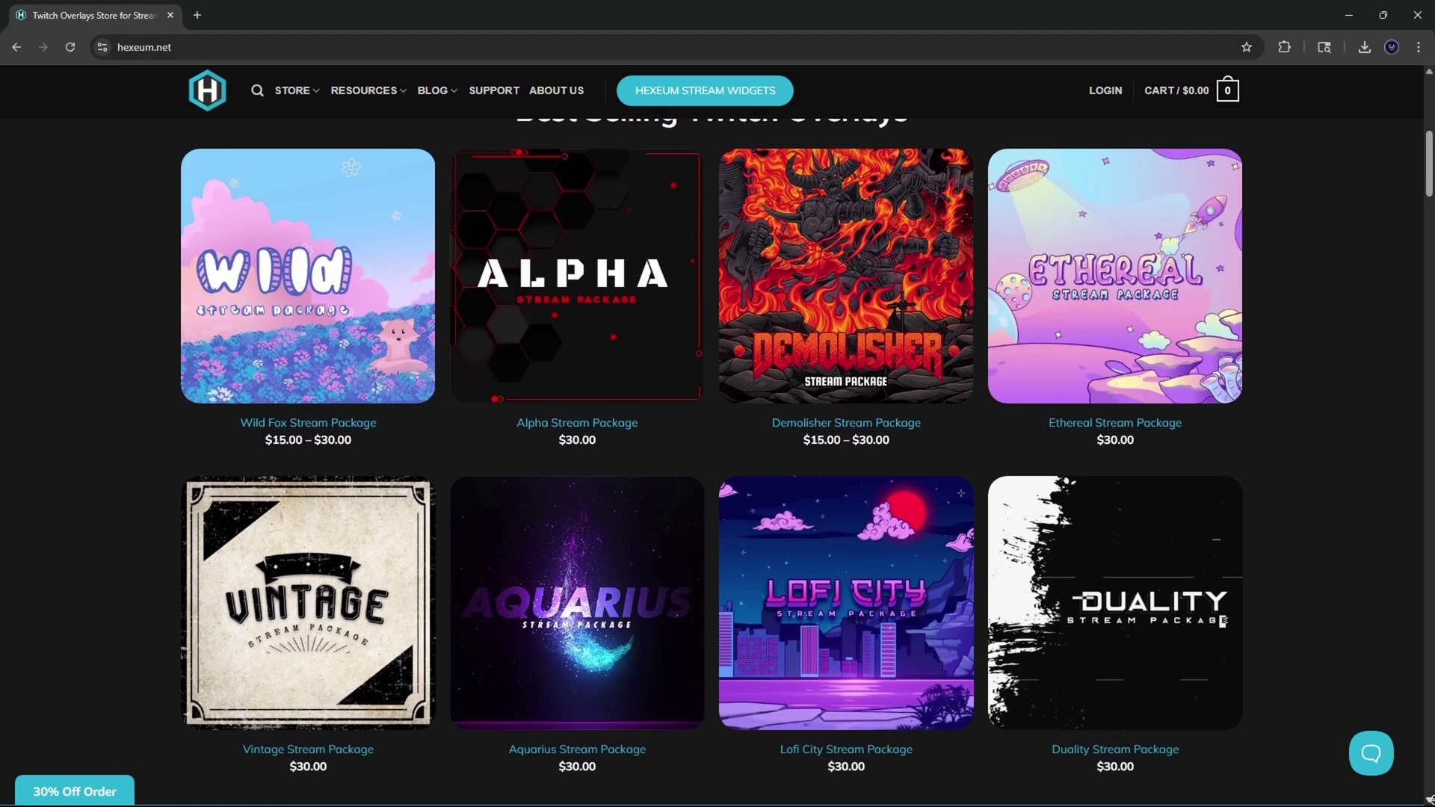
pyautogui.scroll(-2, 717, 448)
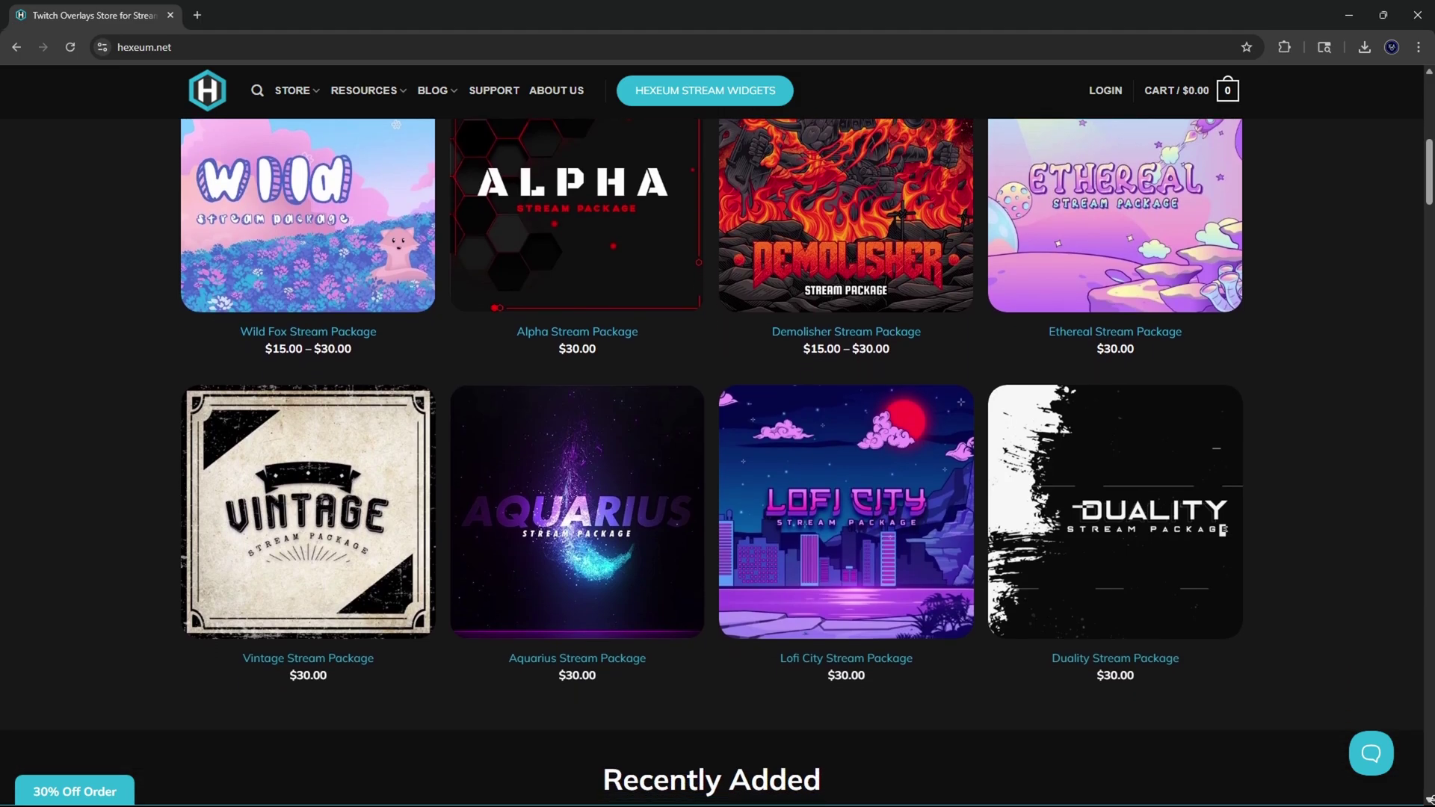
pyautogui.scroll(-2, 718, 448)
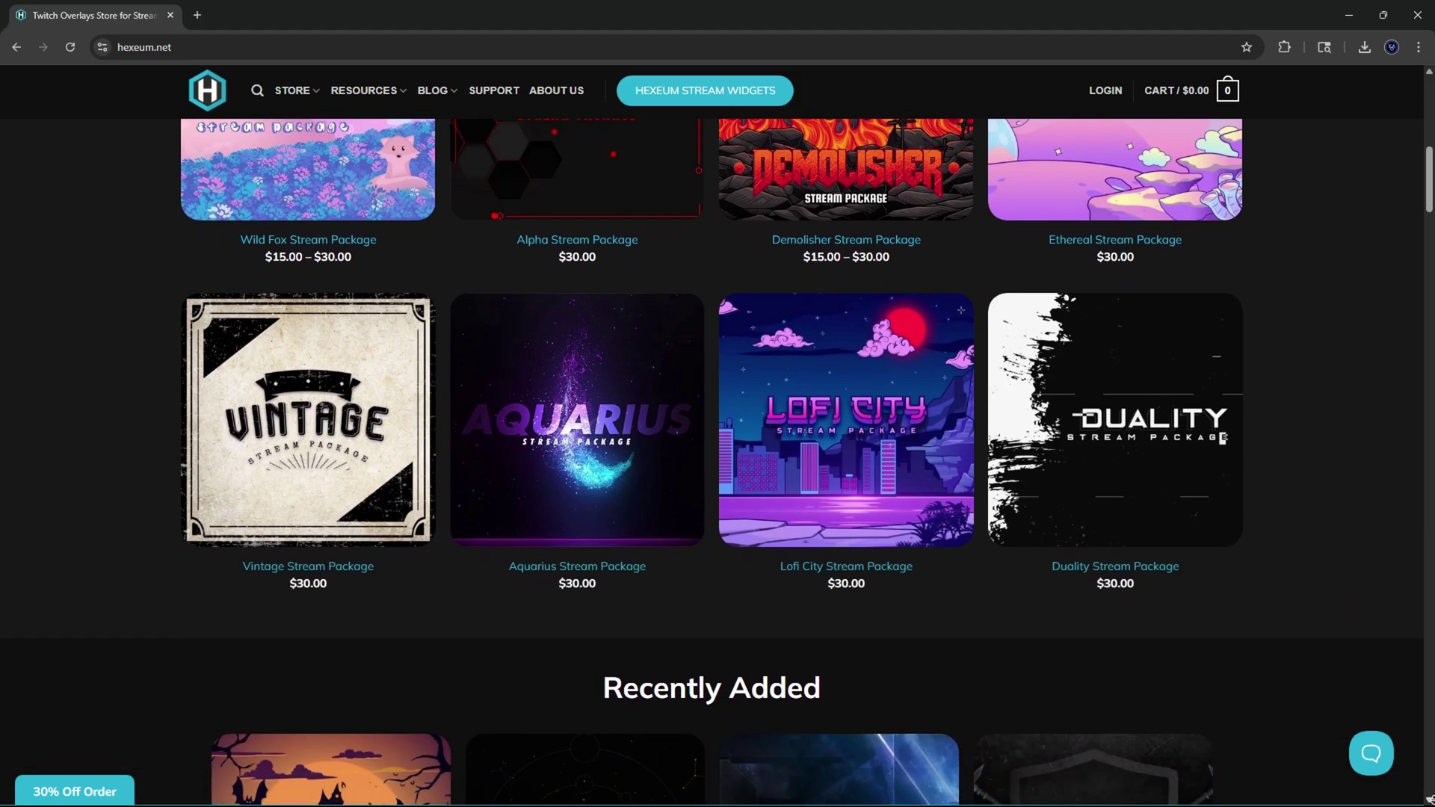
pyautogui.scroll(-2, 718, 448)
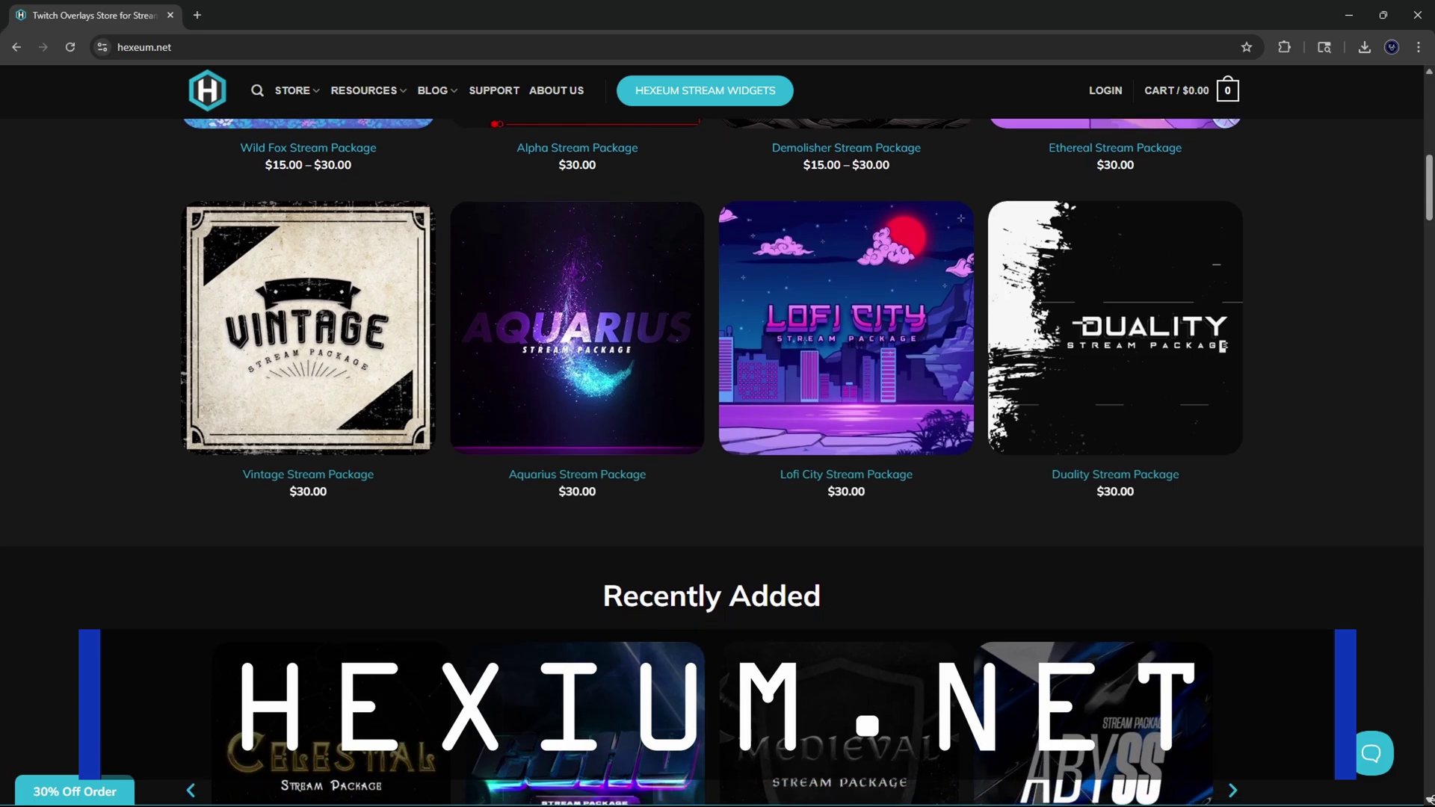
pyautogui.scroll(-2, 717, 448)
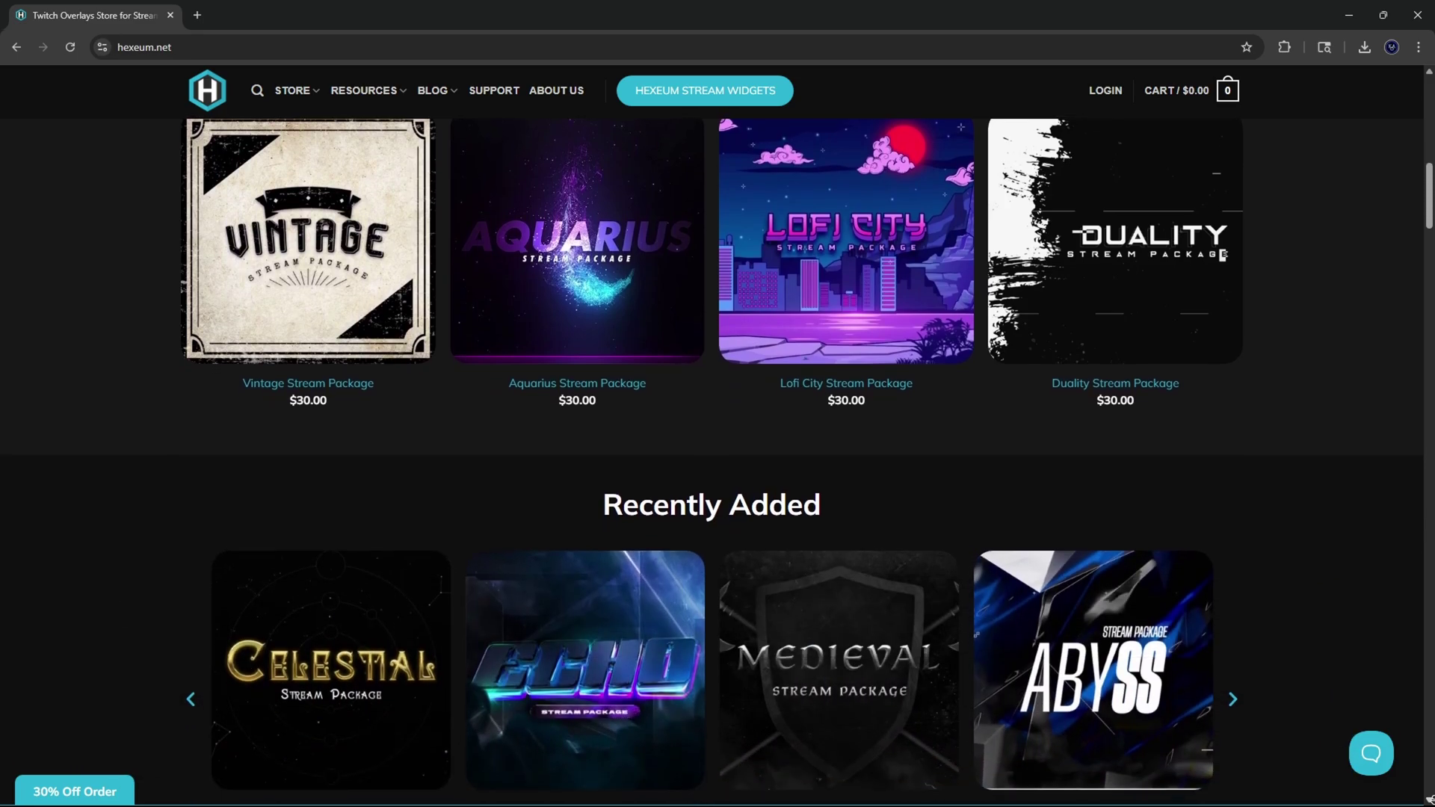
pyautogui.click(292, 90)
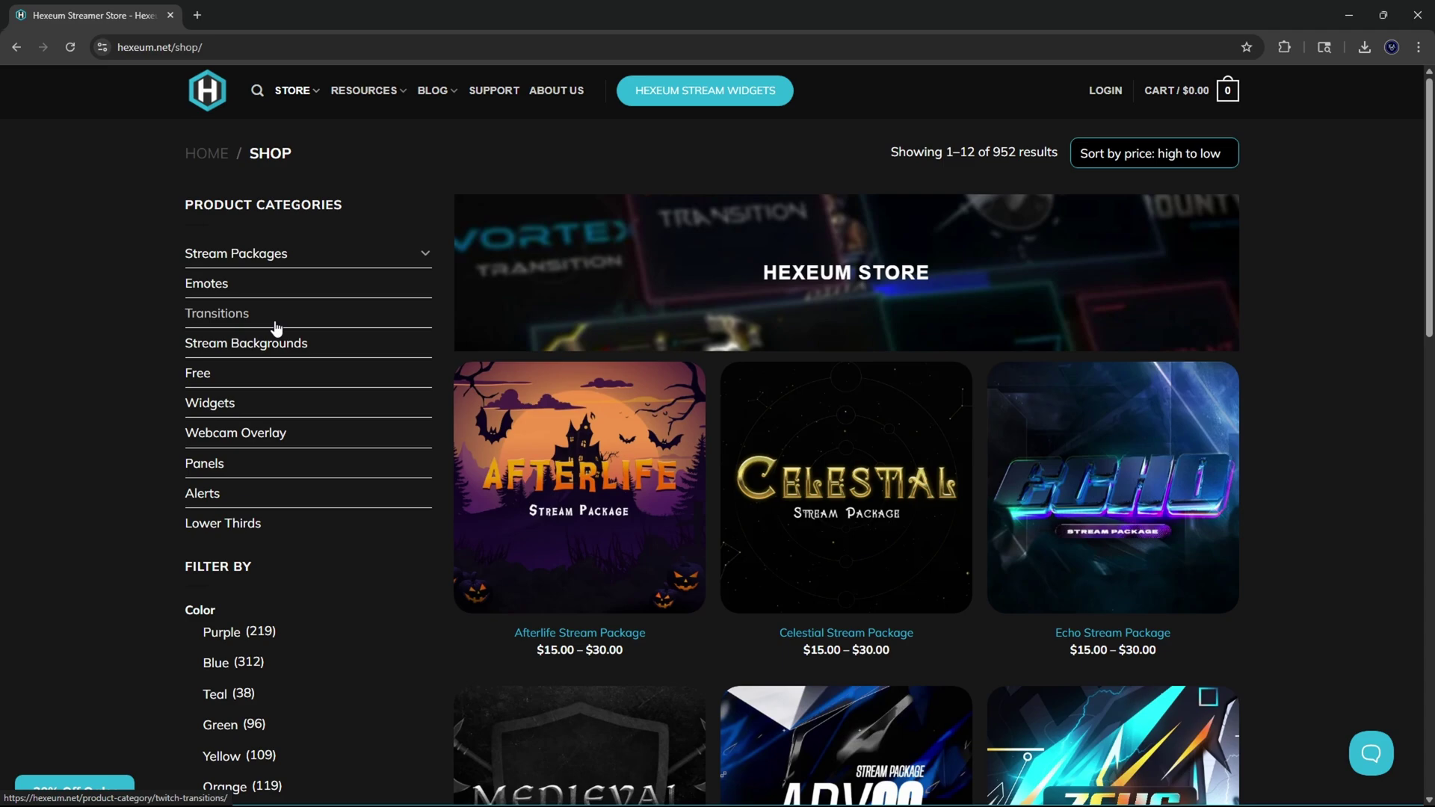
# Filter the shop to the Free category and scroll through its 21 overlays to the pagination
pyautogui.click(201, 373)
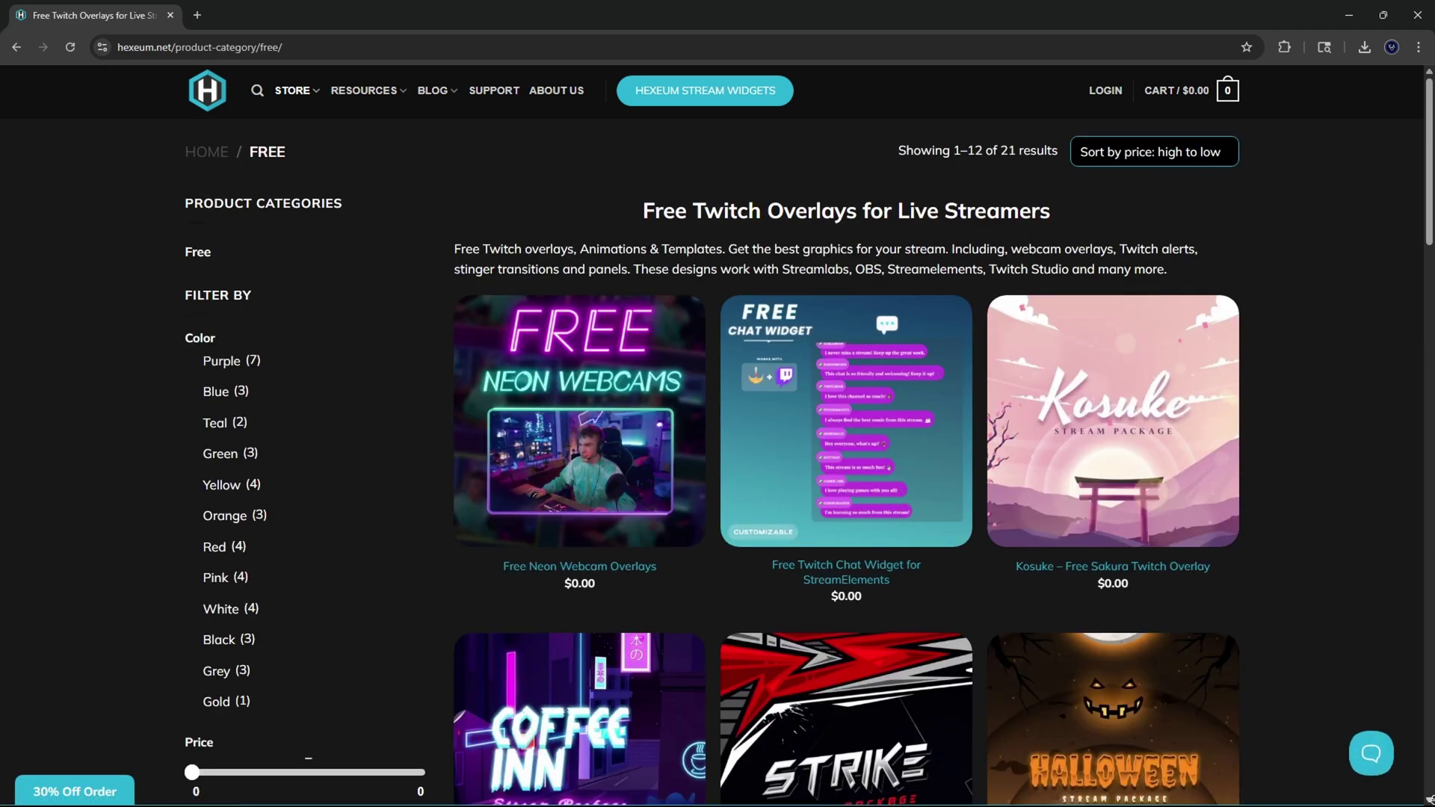
pyautogui.scroll(-2, 712, 463)
pyautogui.scroll(-2, 711, 463)
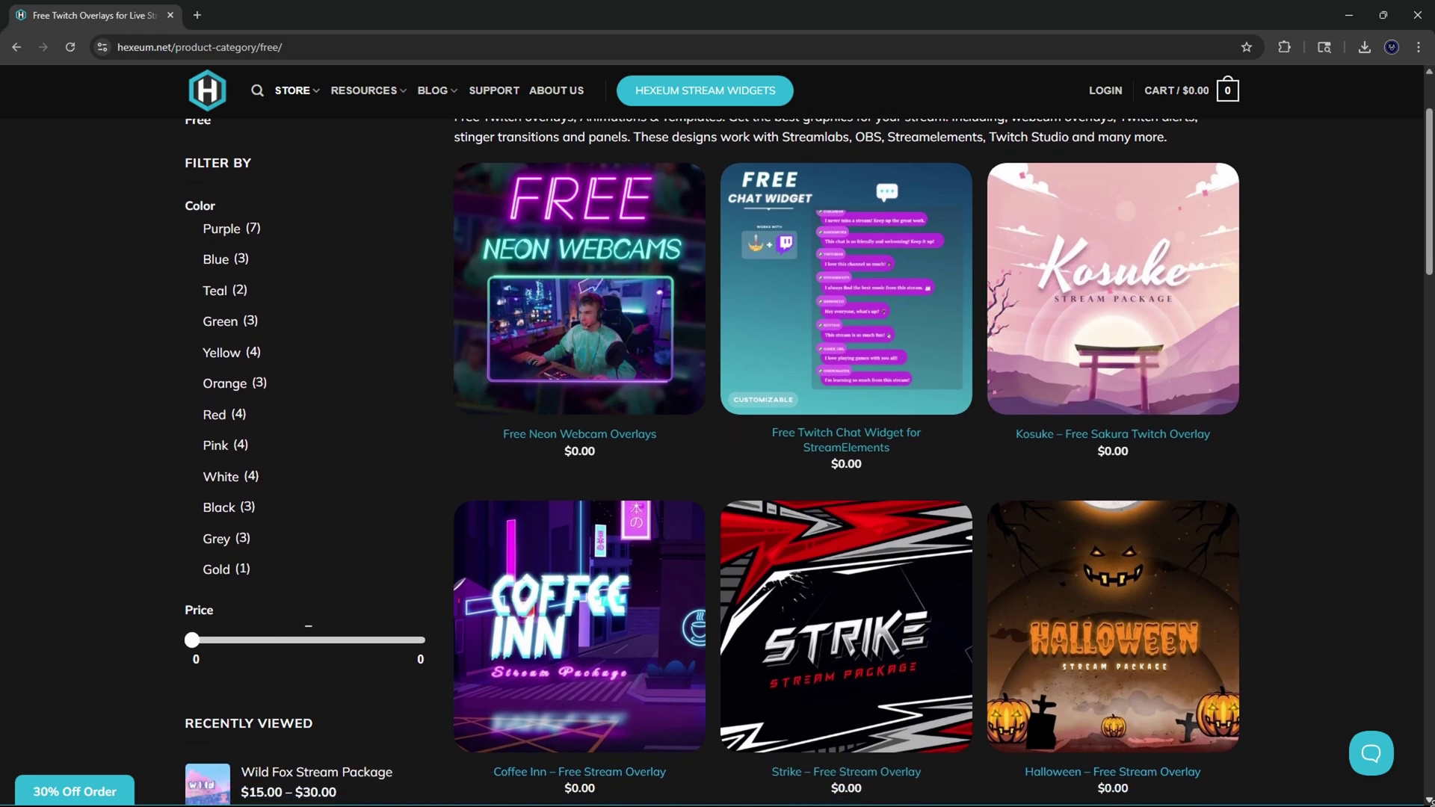
pyautogui.scroll(-2, 712, 463)
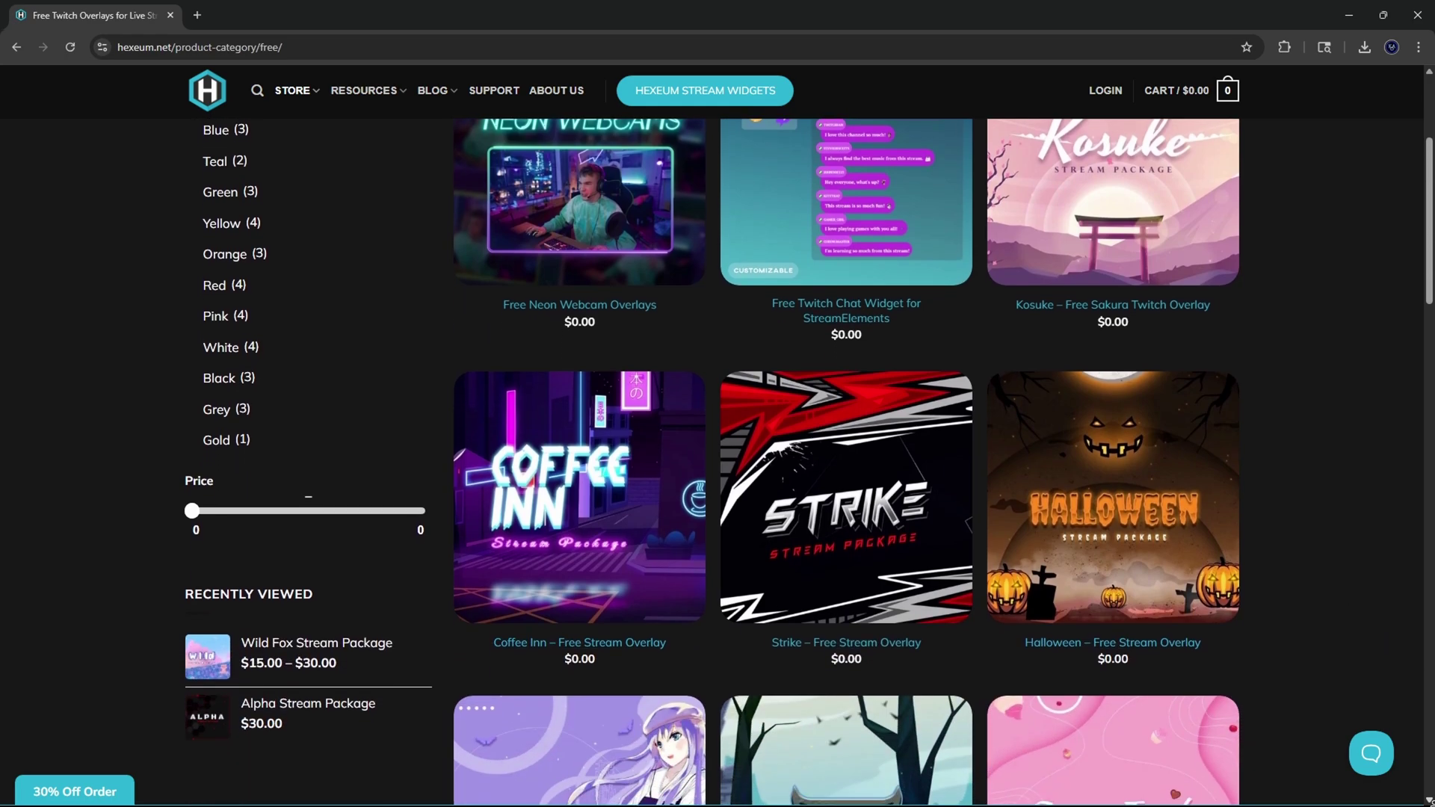
pyautogui.scroll(-8, 1253, 375)
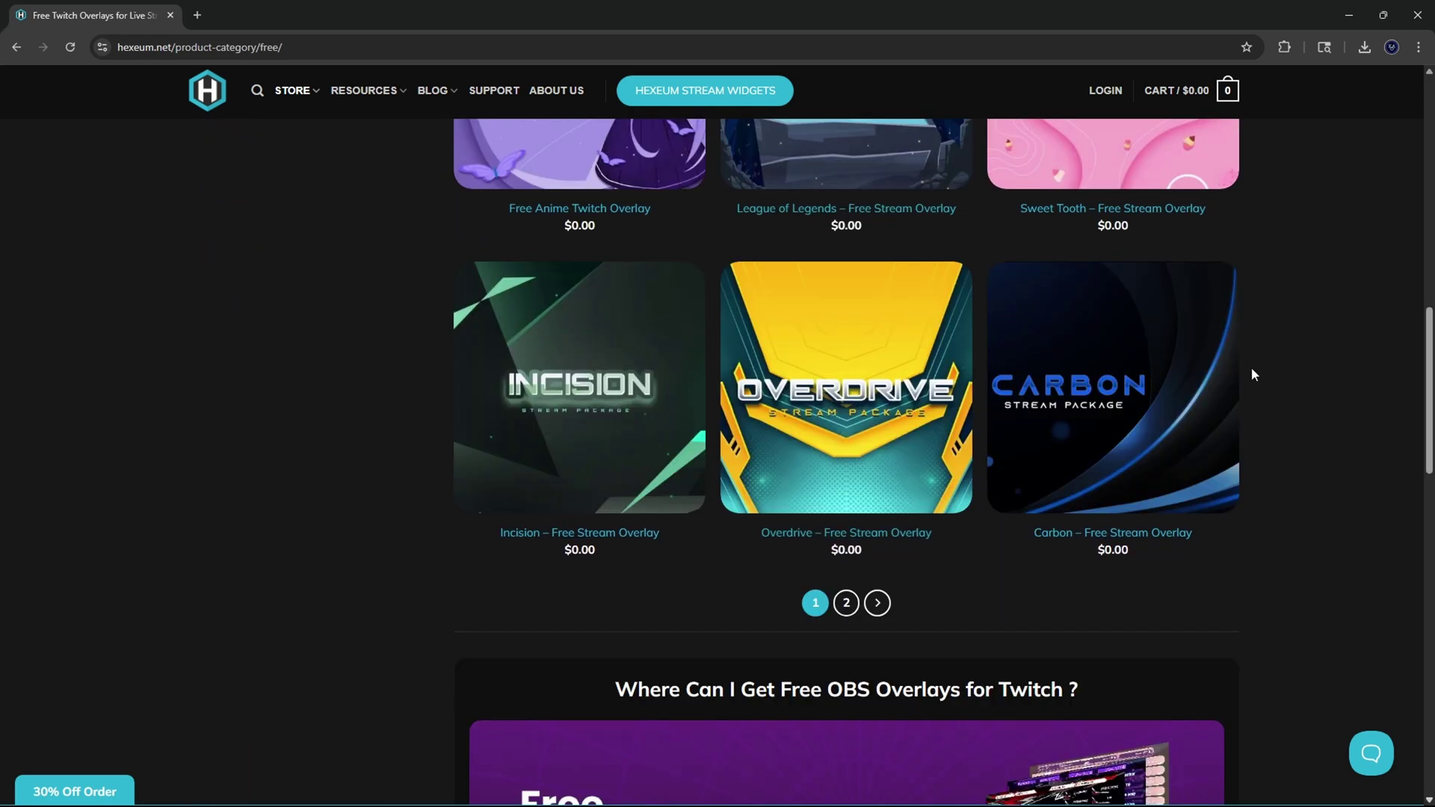
# Open the Carbon – Free Stream Overlay page and view its overlay screens and info panels images
pyautogui.click(1057, 431)
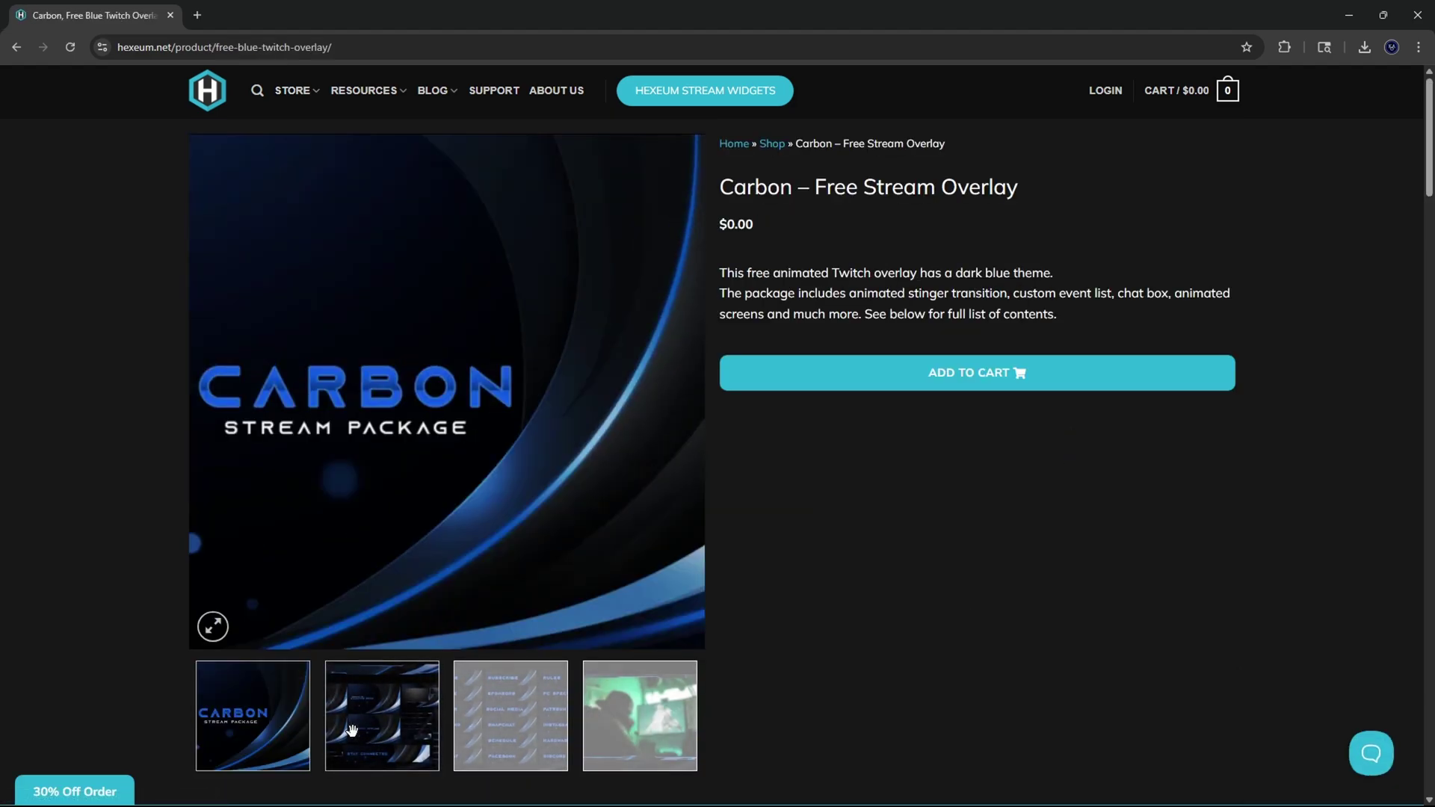
pyautogui.click(430, 704)
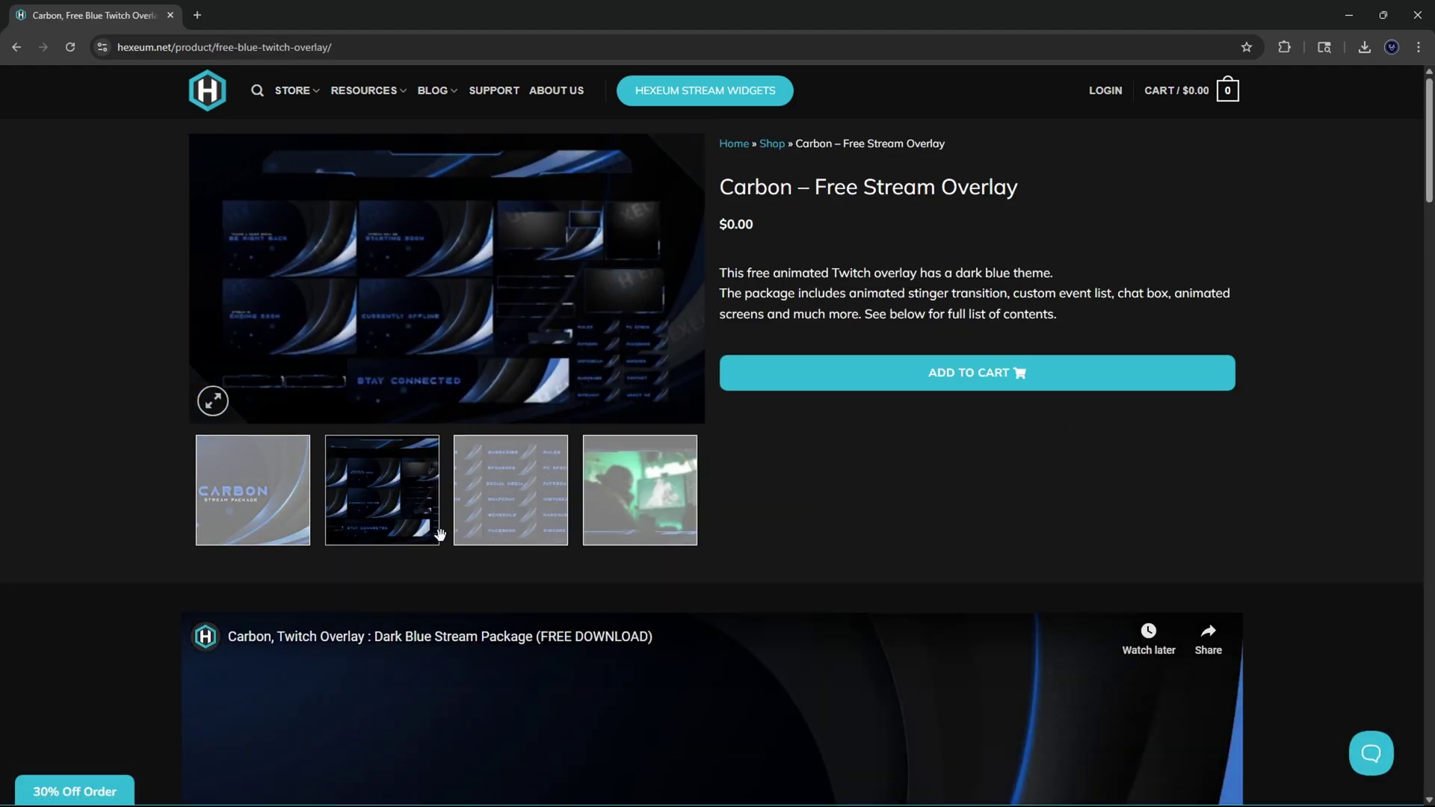
pyautogui.click(527, 494)
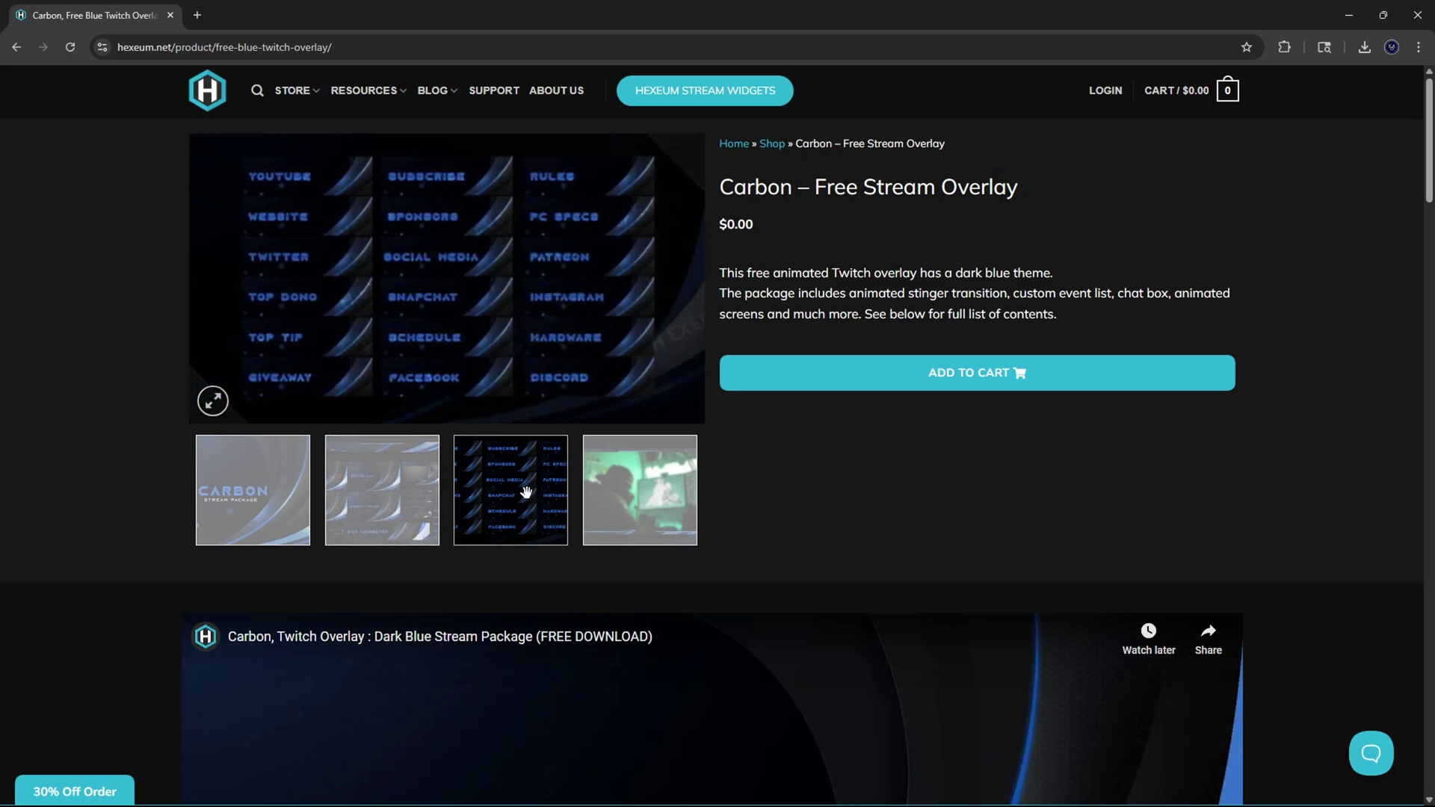